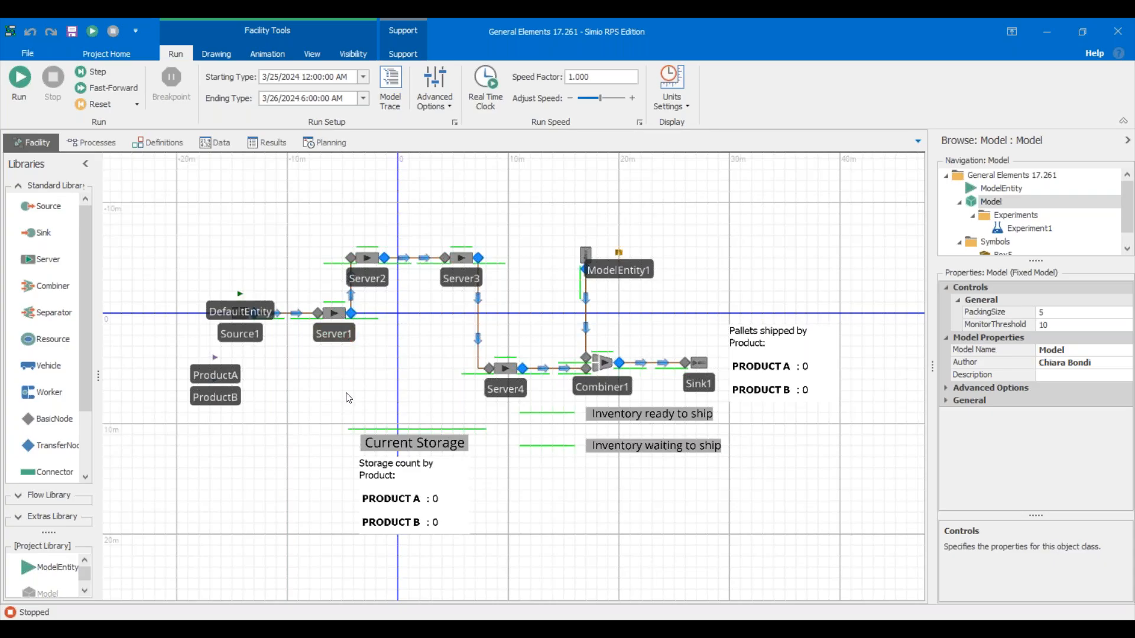
Check Server1's and the model's properties (PackingSize 5, MonitorThreshold 10), then show the Elements list.
click(352, 342)
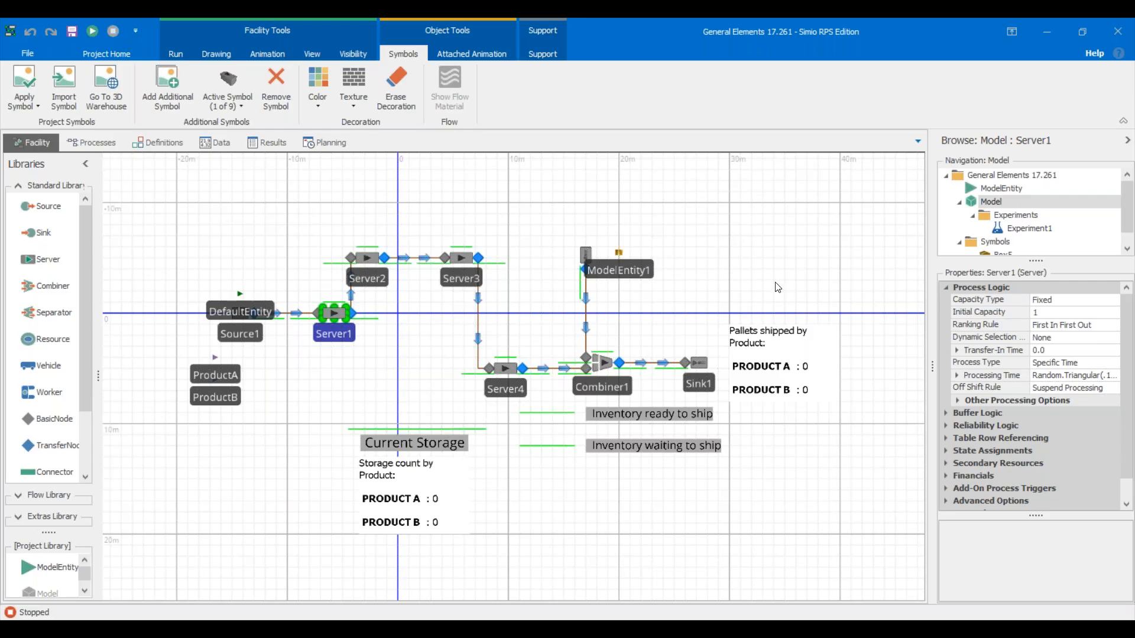
click(329, 385)
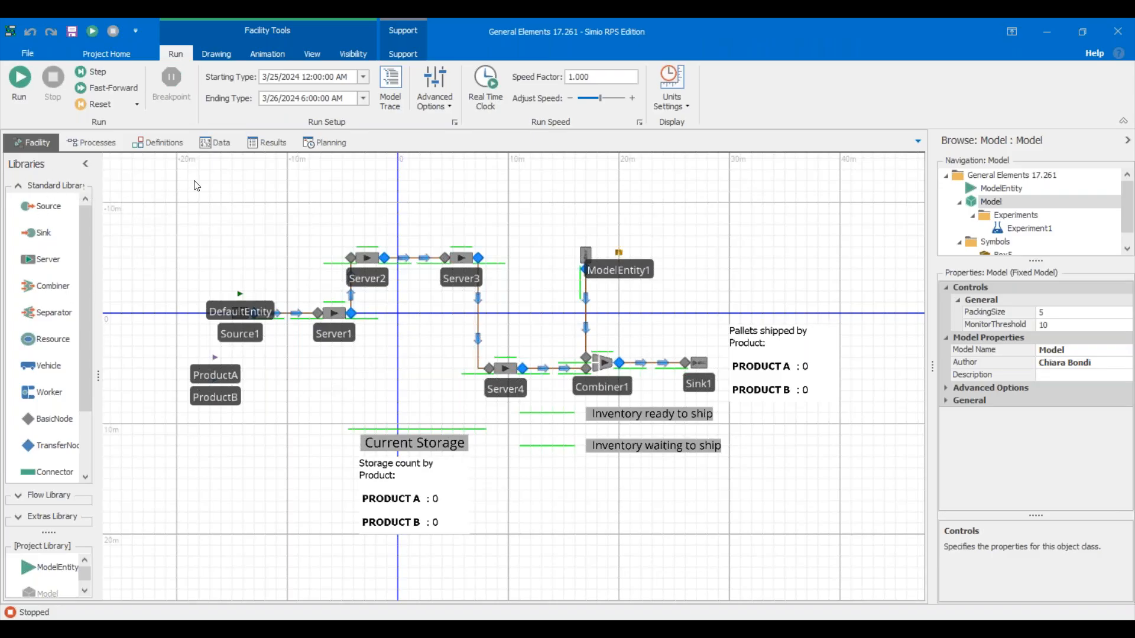
click(169, 145)
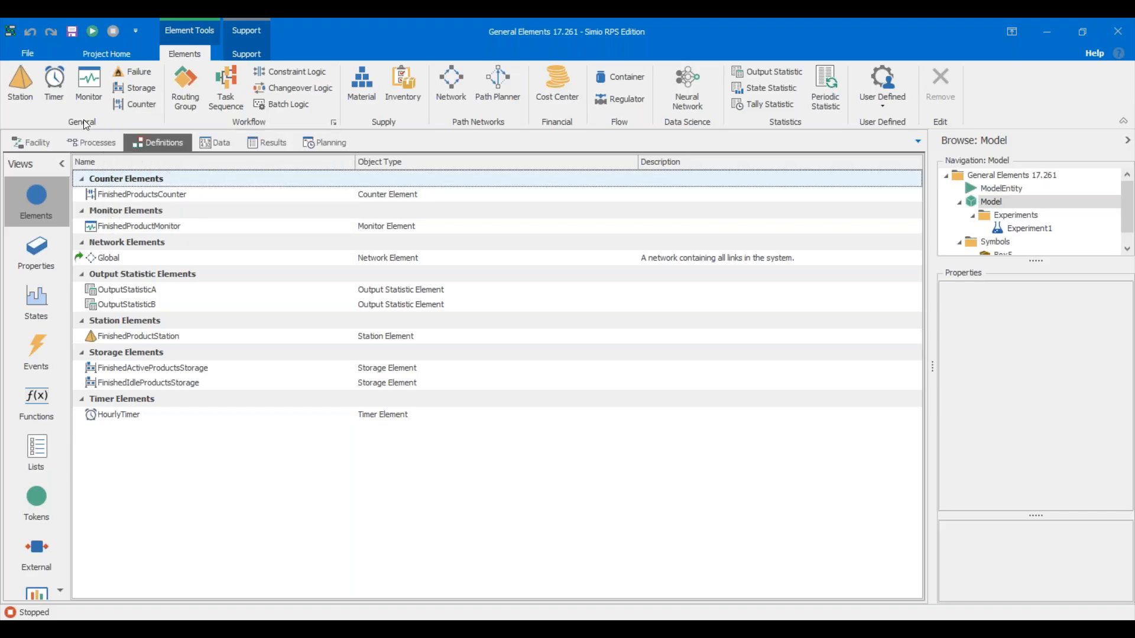
Switch back to the Facility canvas, with the run set from 3/25/2024 to 3/26/2024 6:00 AM.
click(33, 148)
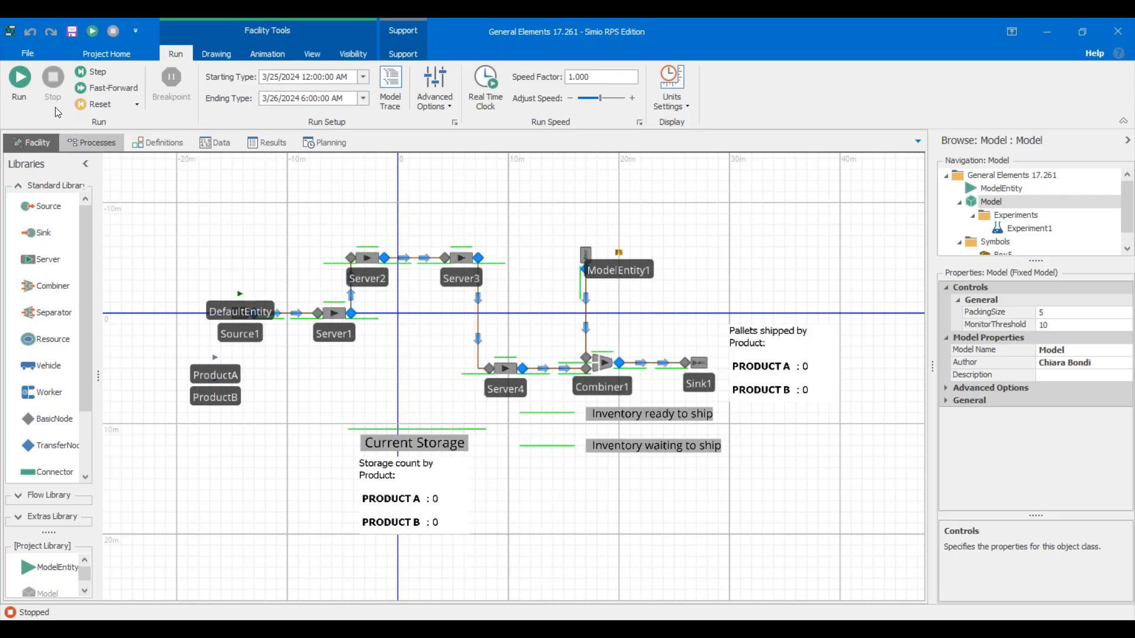
Start the simulation and, while it runs, show the Definitions Elements list.
click(30, 91)
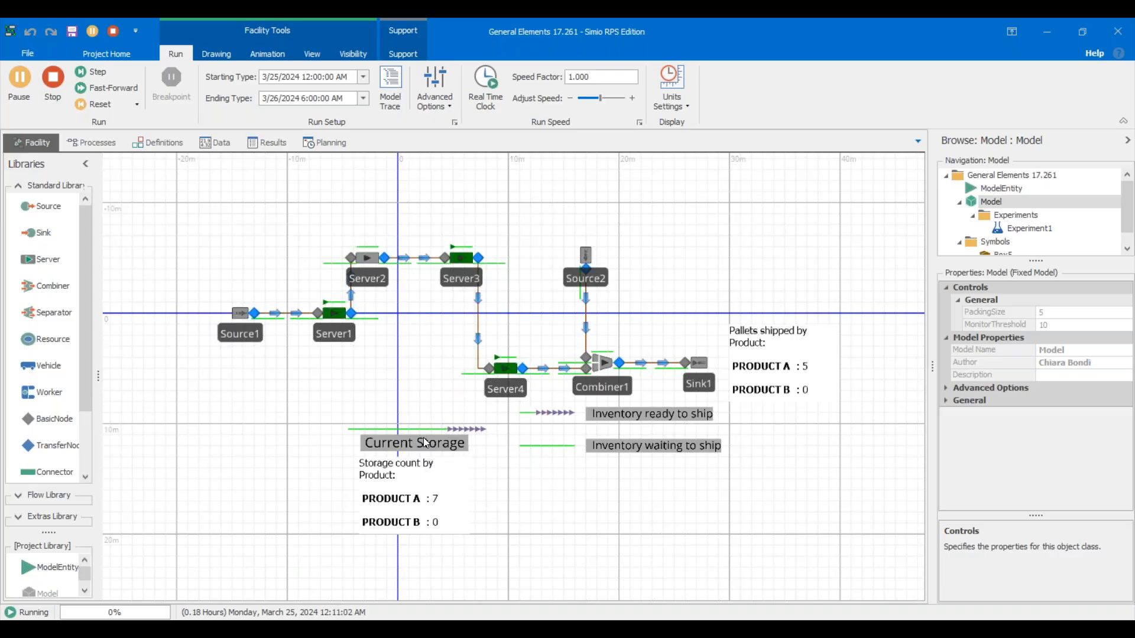
scroll(438, 445, up, 2)
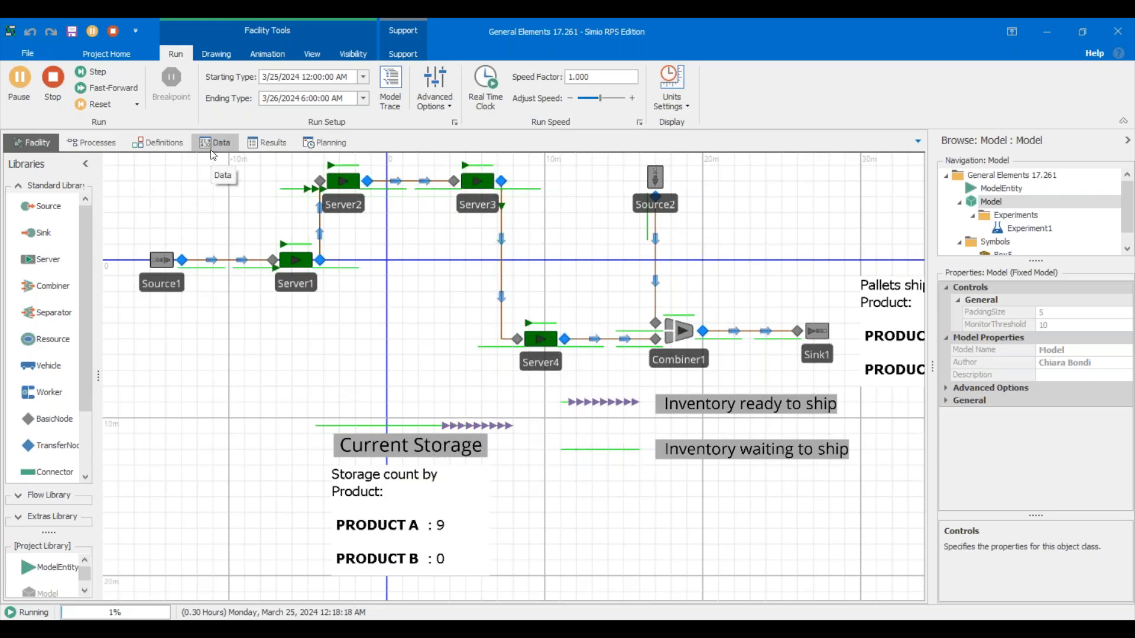
click(179, 143)
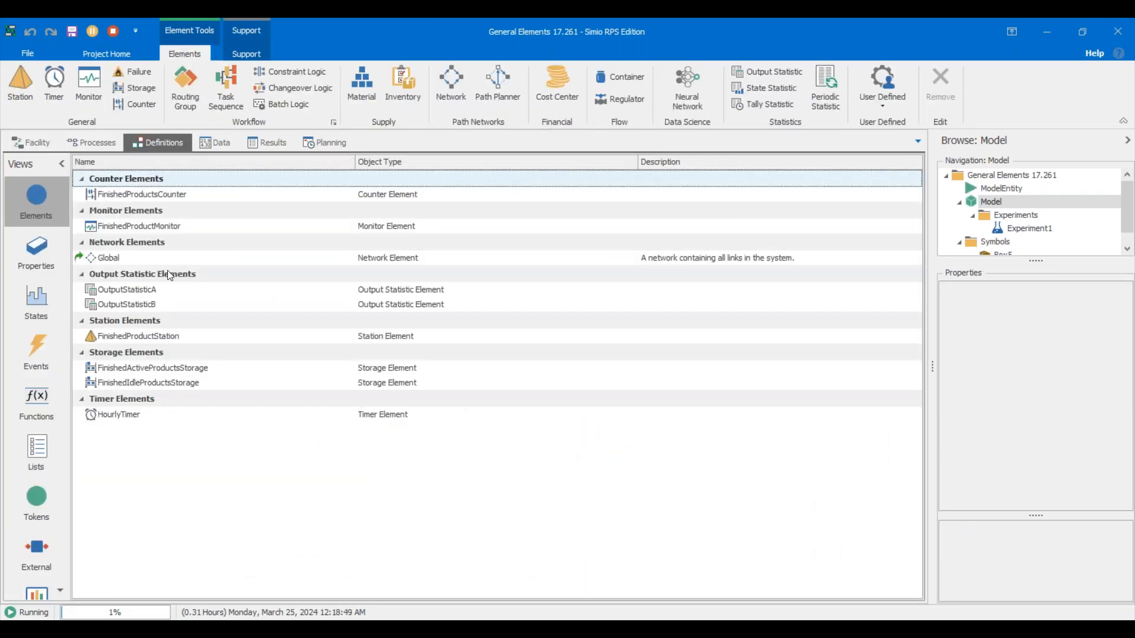
Review FinishedProductStation's Financials and Advanced Options properties, then go back to the running Facility view.
click(166, 338)
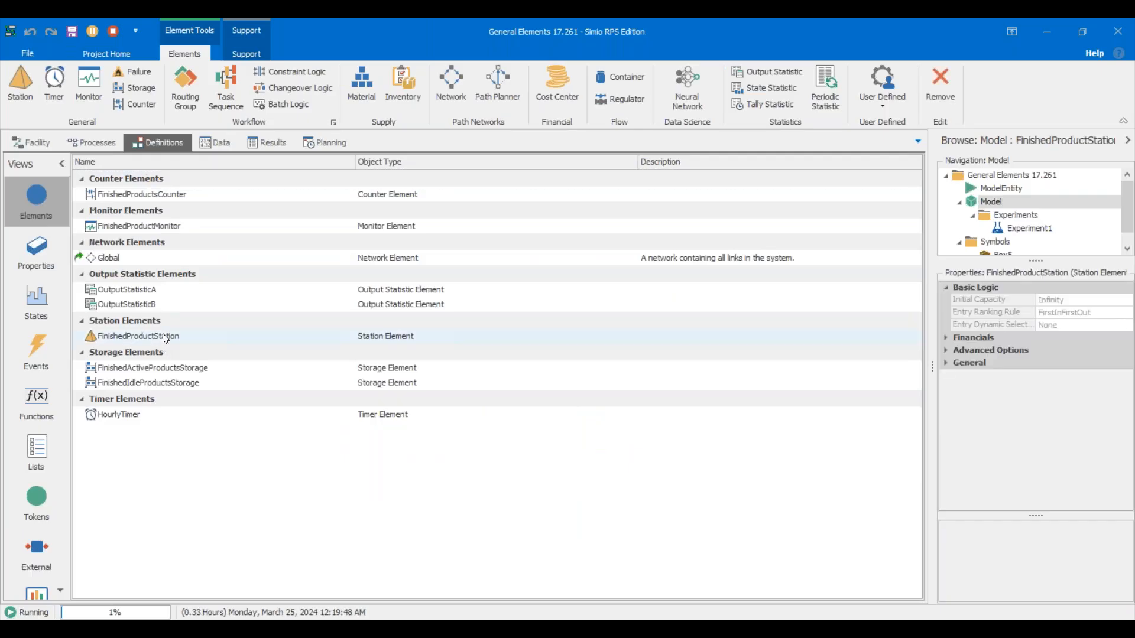
right_click(947, 343)
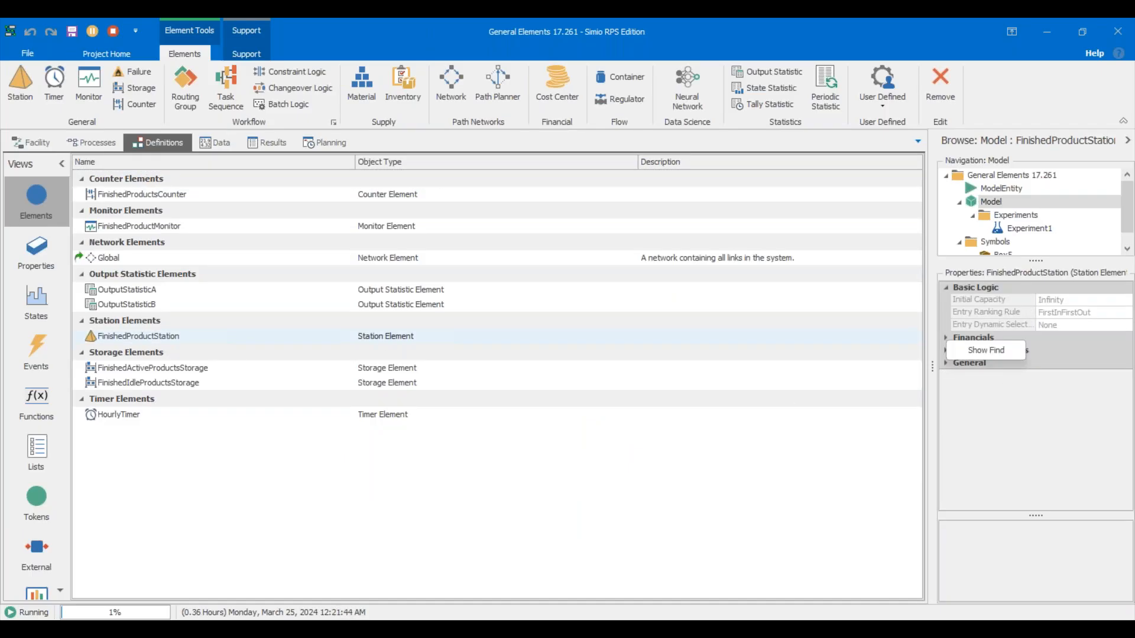
click(946, 341)
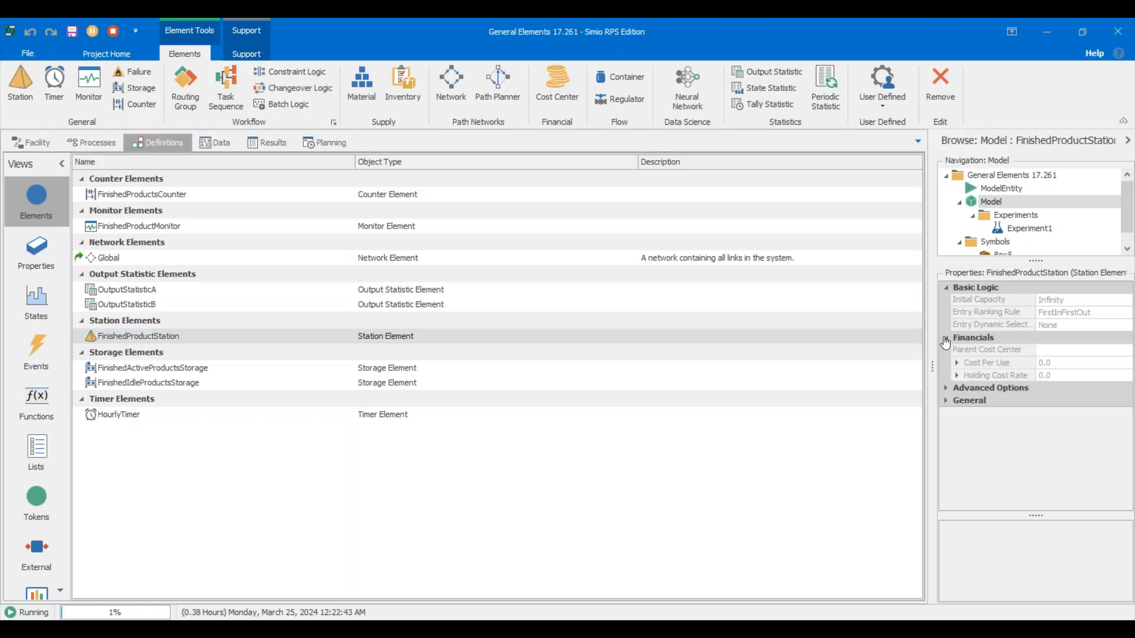
click(948, 390)
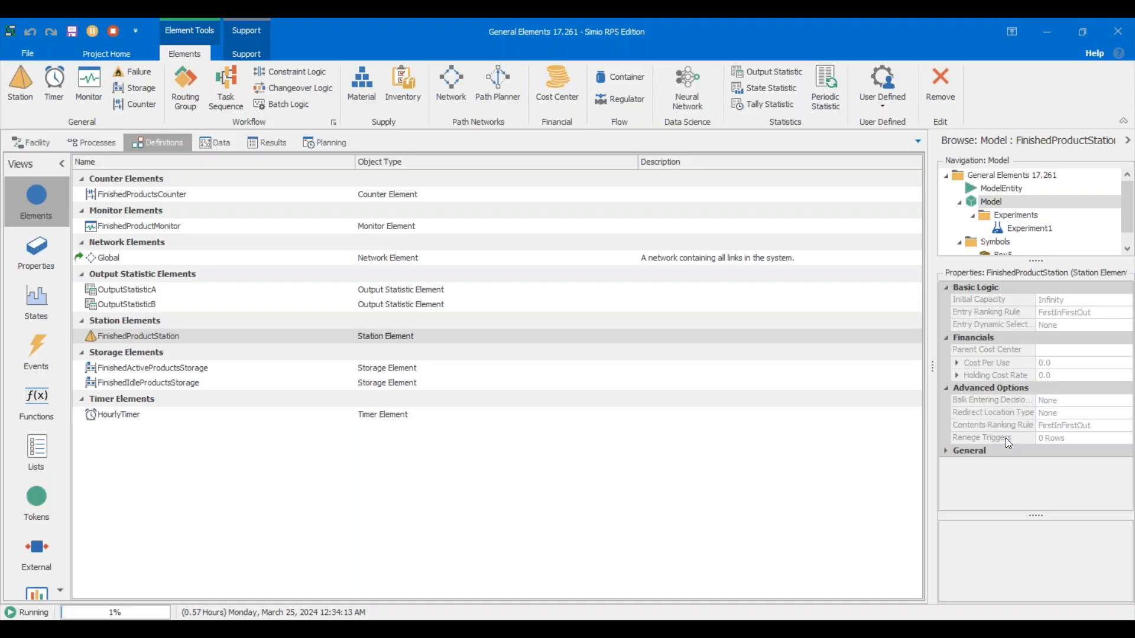
click(33, 144)
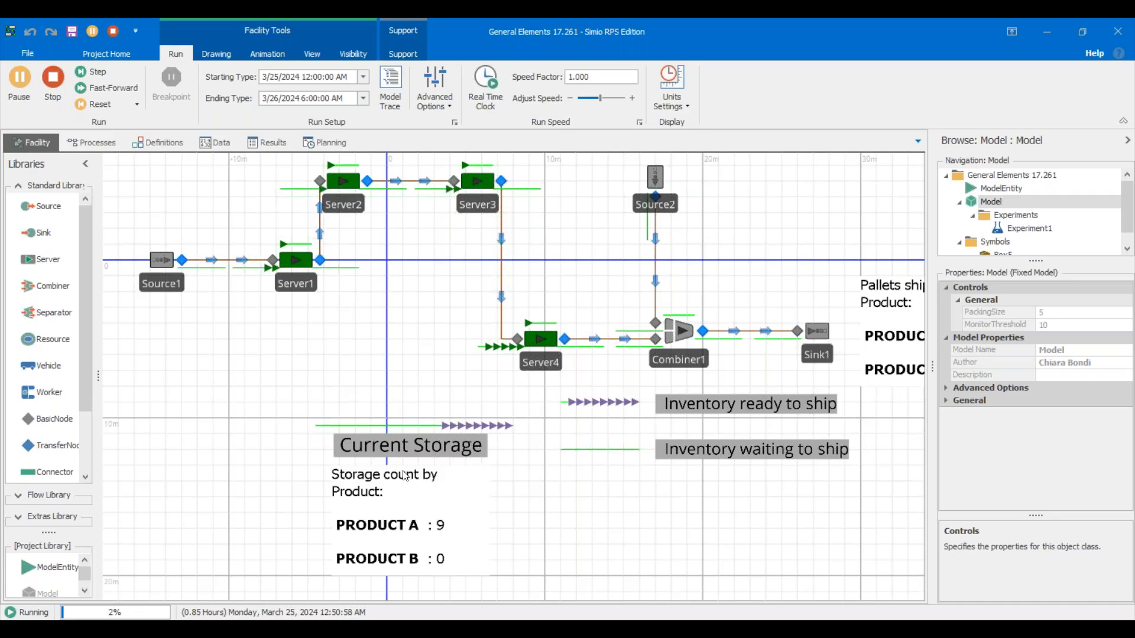
click(423, 449)
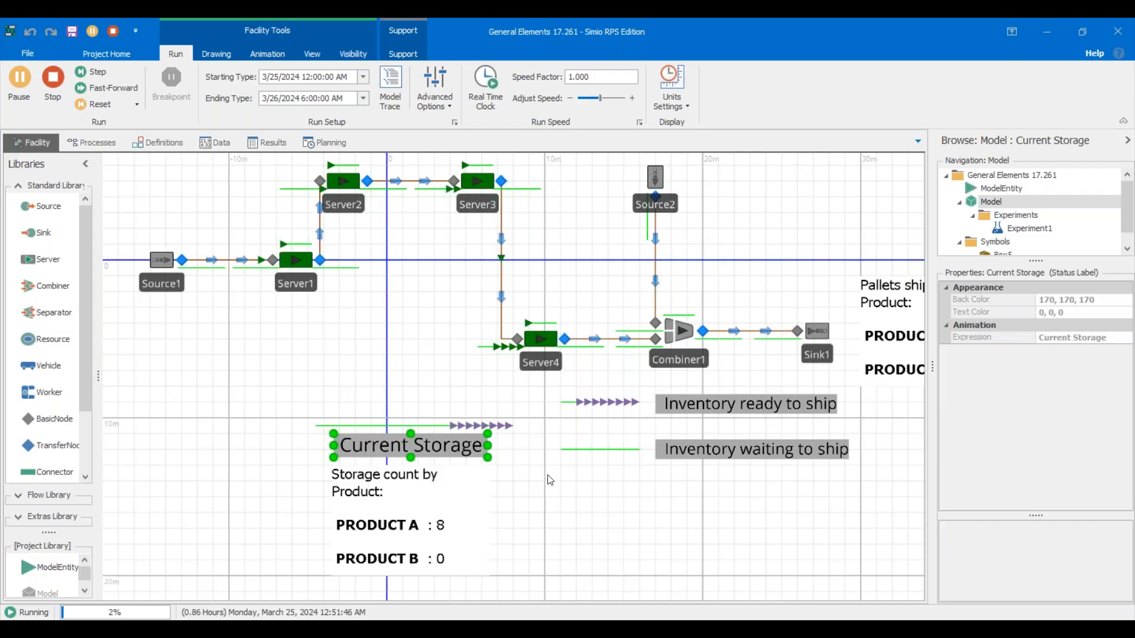
click(545, 509)
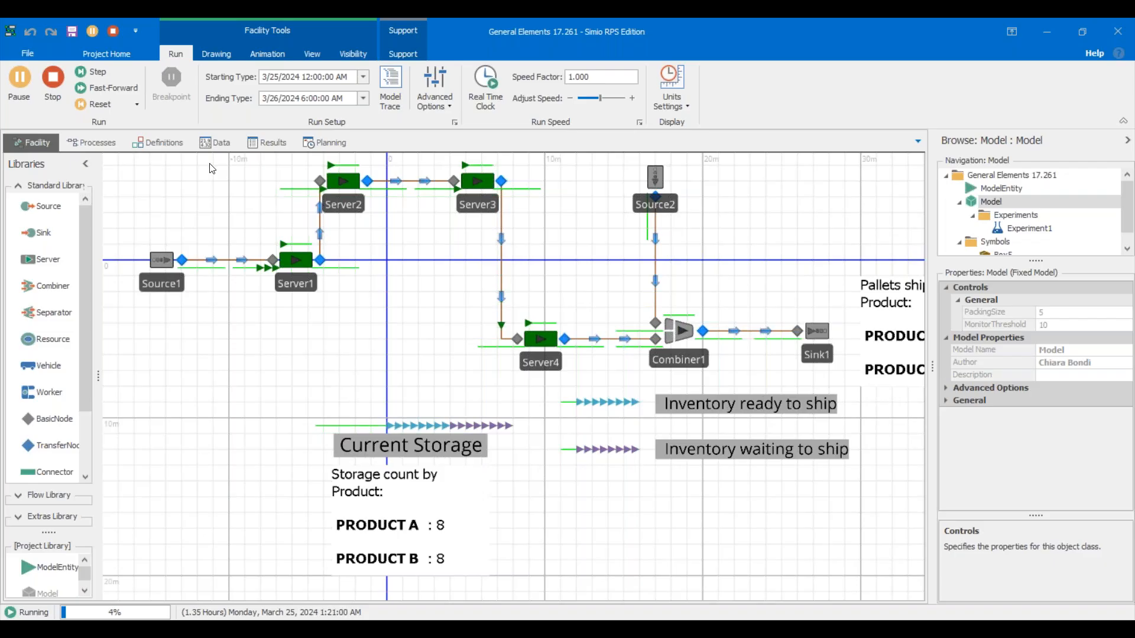
Compare the FinishedActiveProductsStorage and FinishedIdleProductsStorage elements, then view FinishedProductsCounter's properties.
click(157, 148)
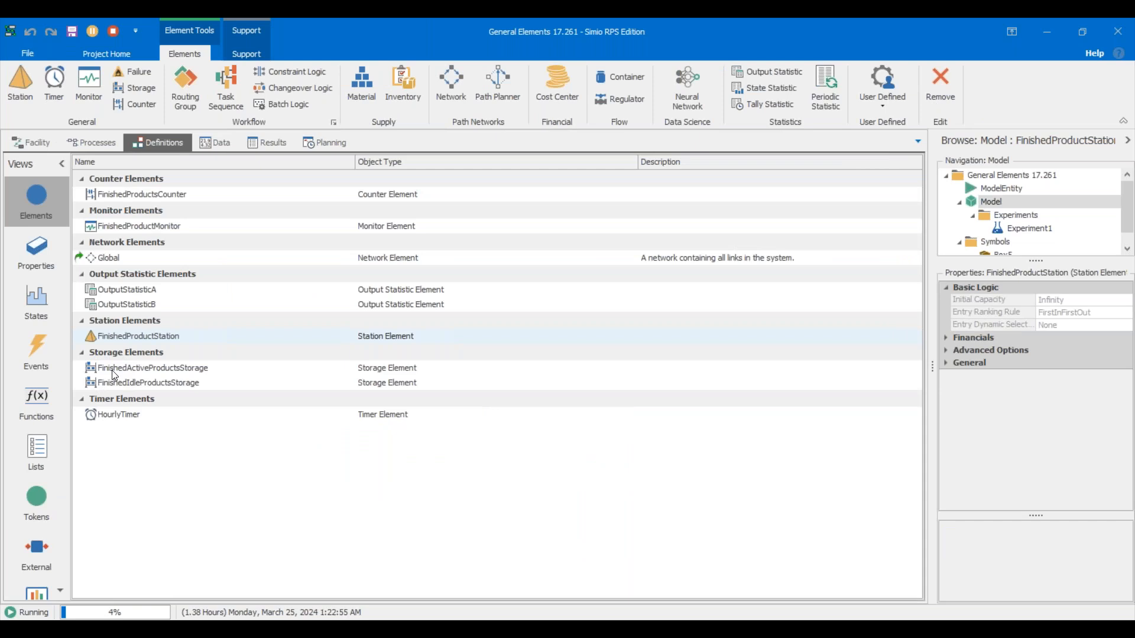
click(114, 372)
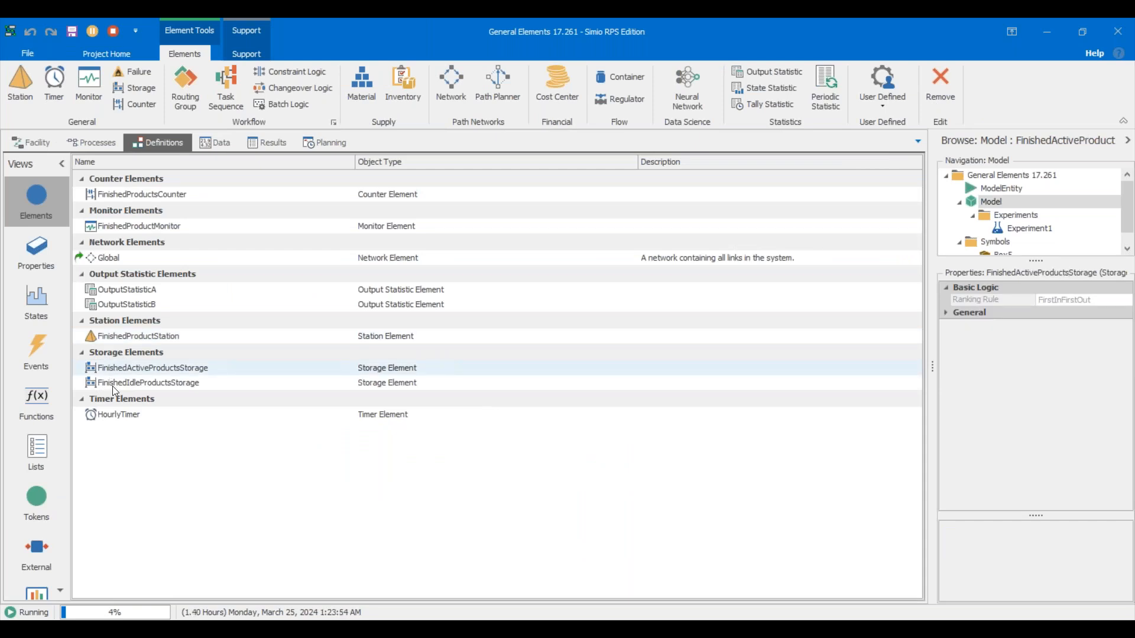
click(112, 386)
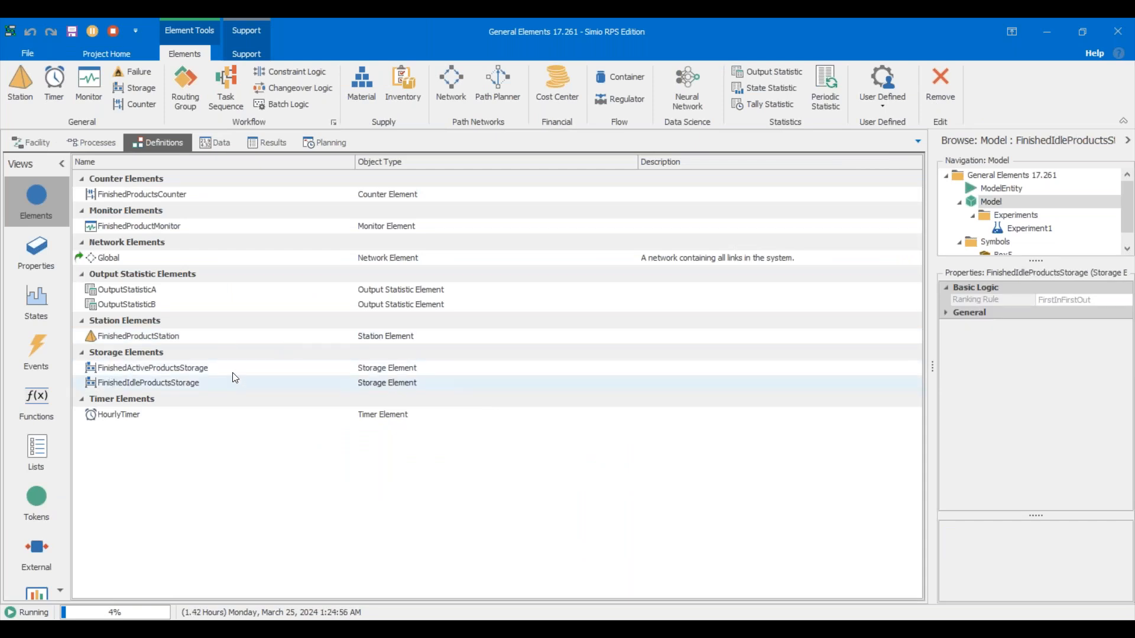
click(176, 374)
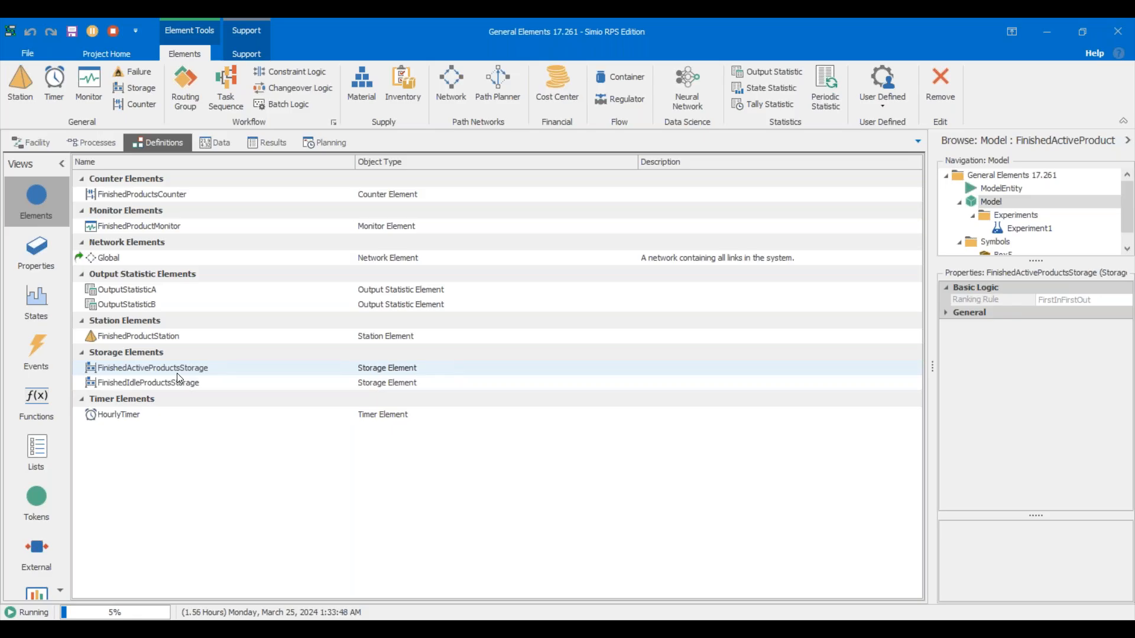
click(231, 200)
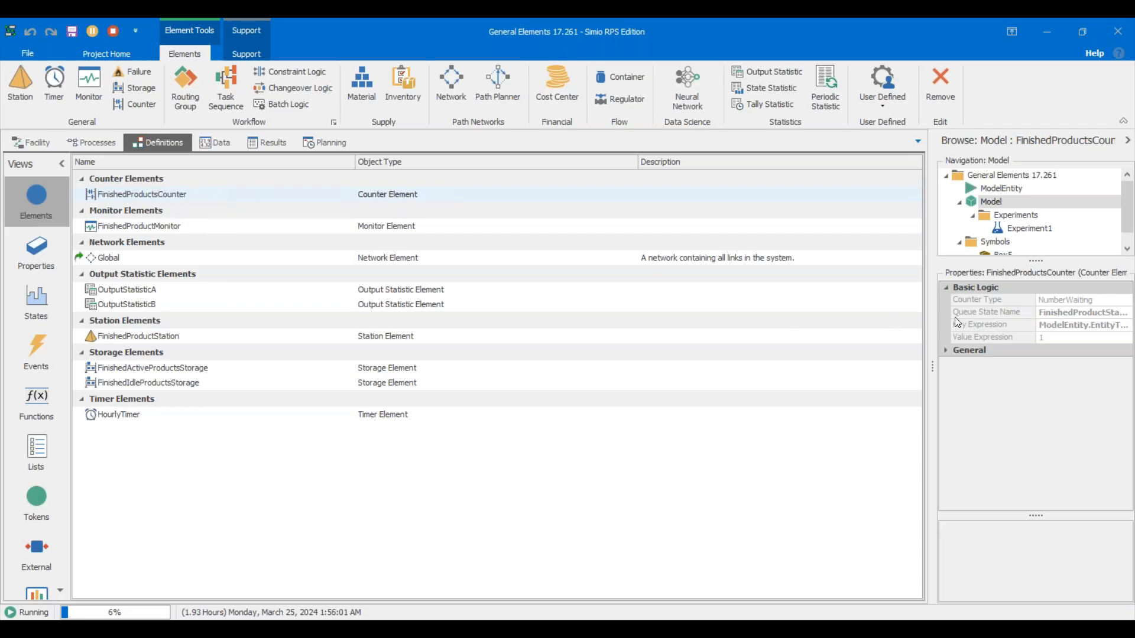
Widen the Properties panel, stop the simulation, check the counter's Key Expression, then return to Facility.
drag(933, 343, 818, 339)
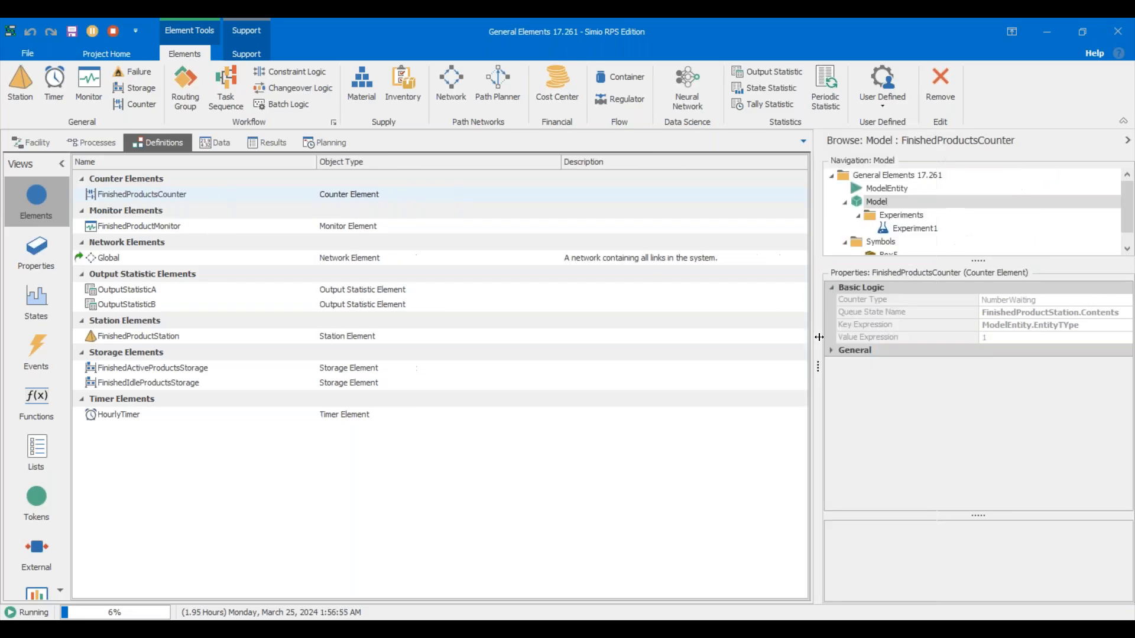
click(113, 31)
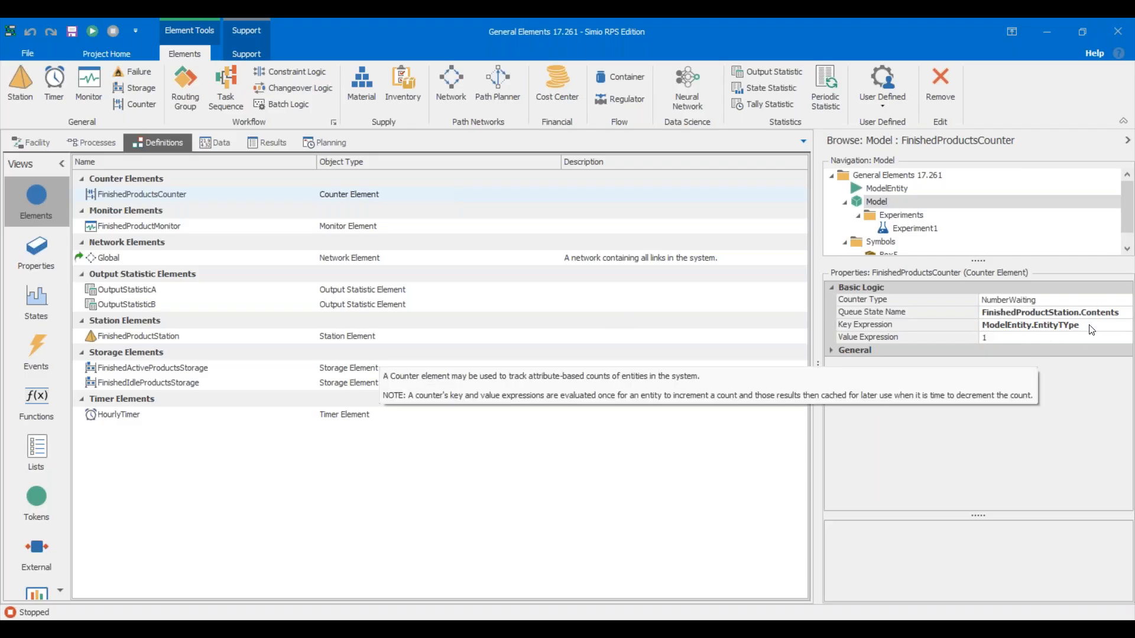
click(965, 326)
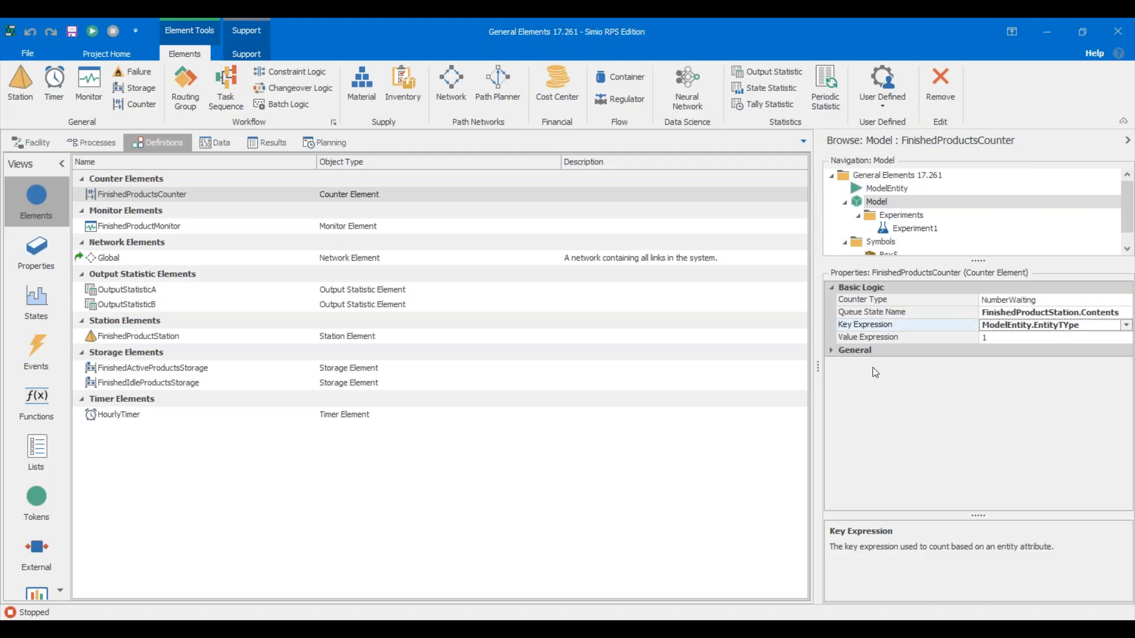
click(21, 147)
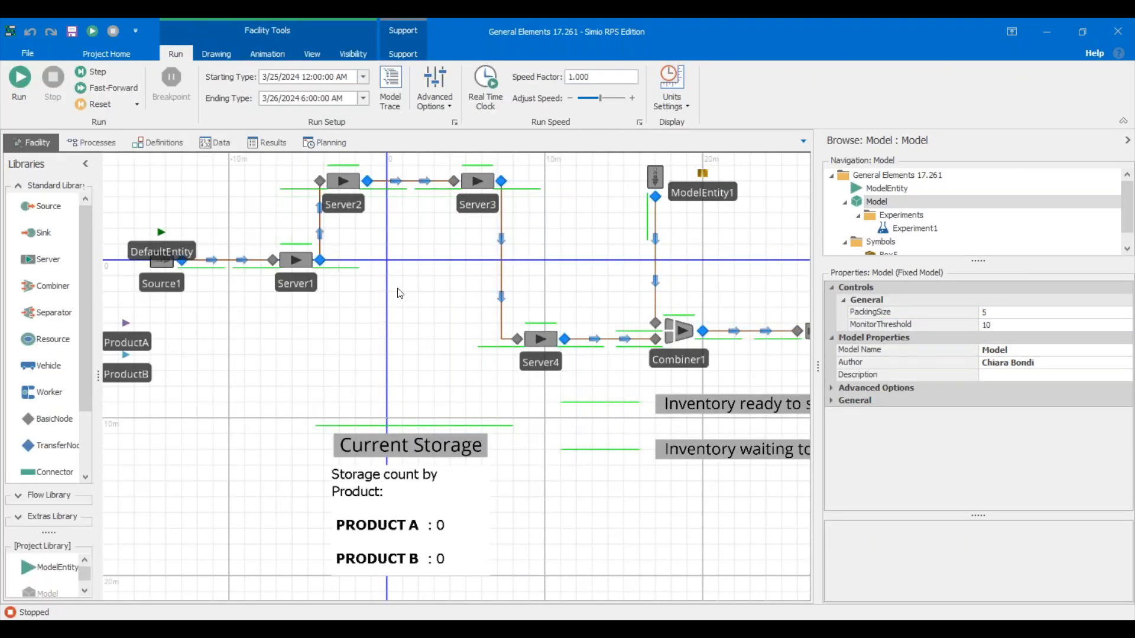
Zoom and pan the Facility canvas so the whole model and its pallet counts are visible.
scroll(399, 294, down, 5)
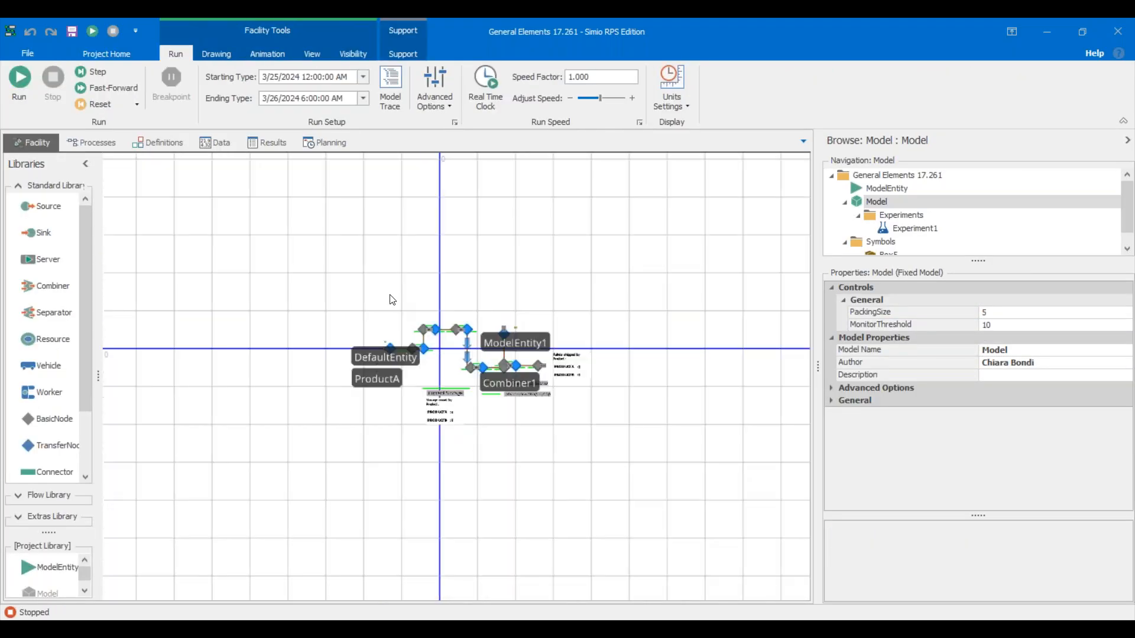
scroll(394, 299, up, 3)
drag(420, 357, 368, 354)
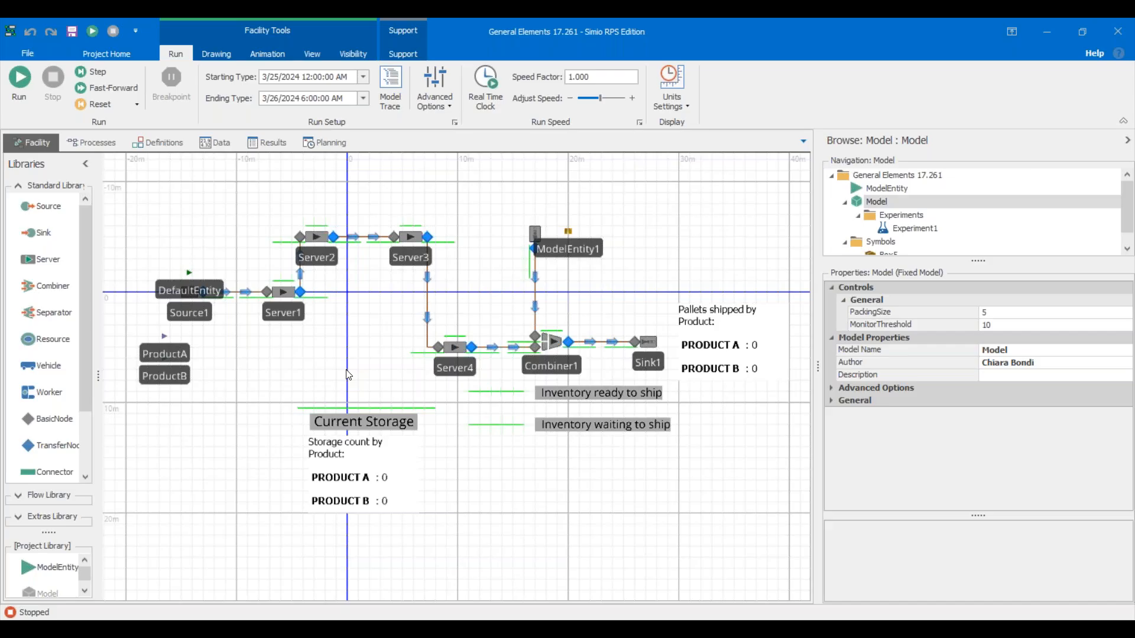
click(164, 141)
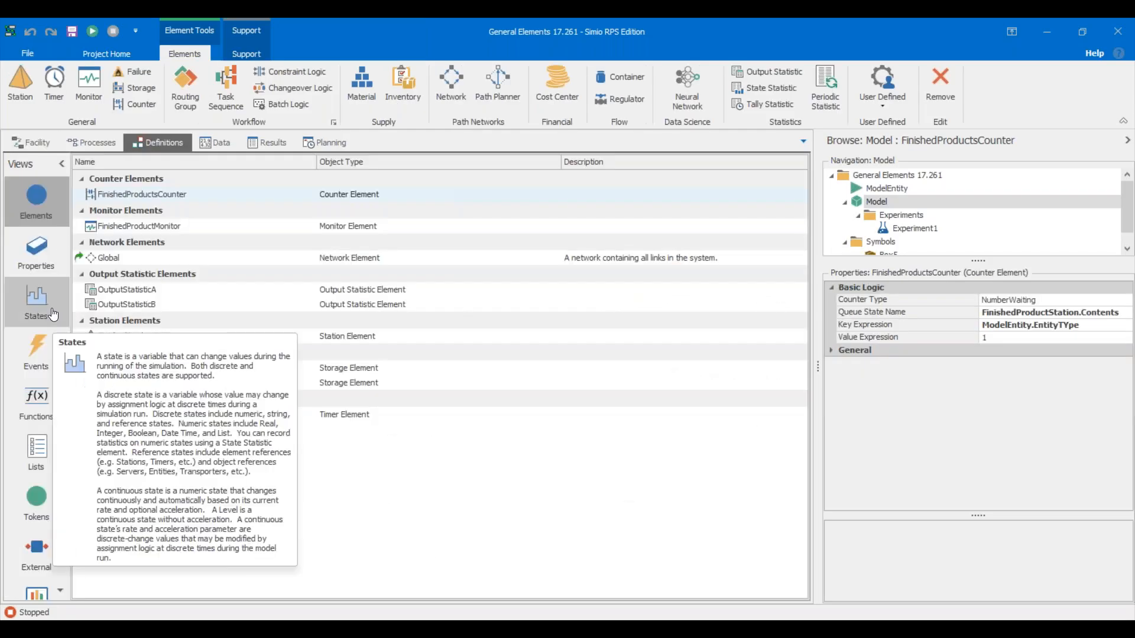
click(51, 142)
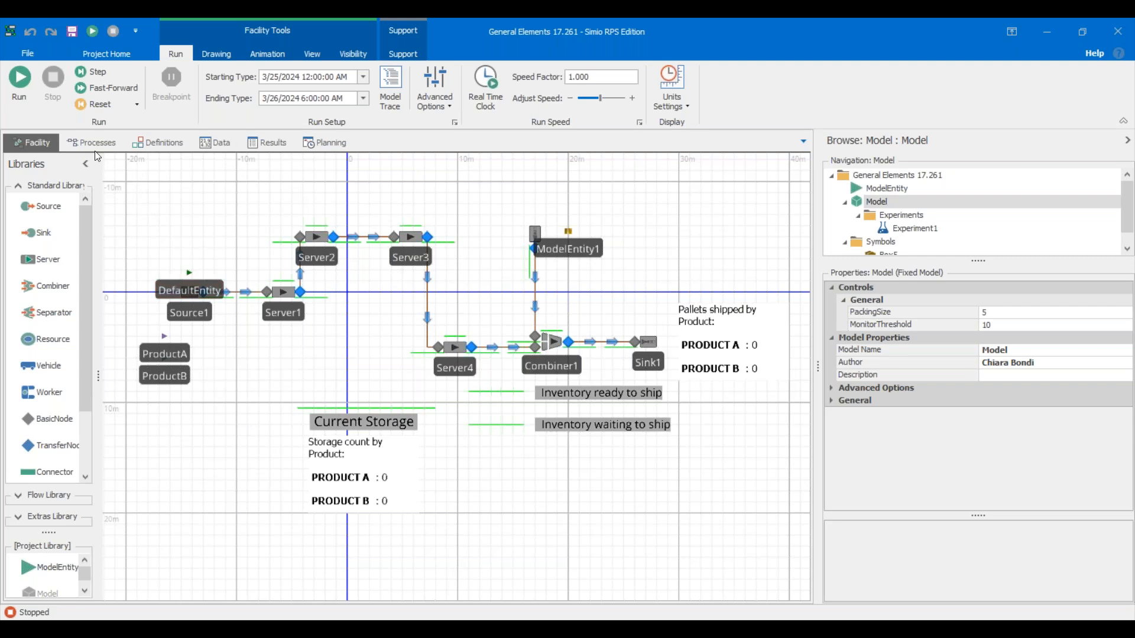
Show the Elements list with the counter, monitor, output statistics, station, storages and timer.
click(168, 144)
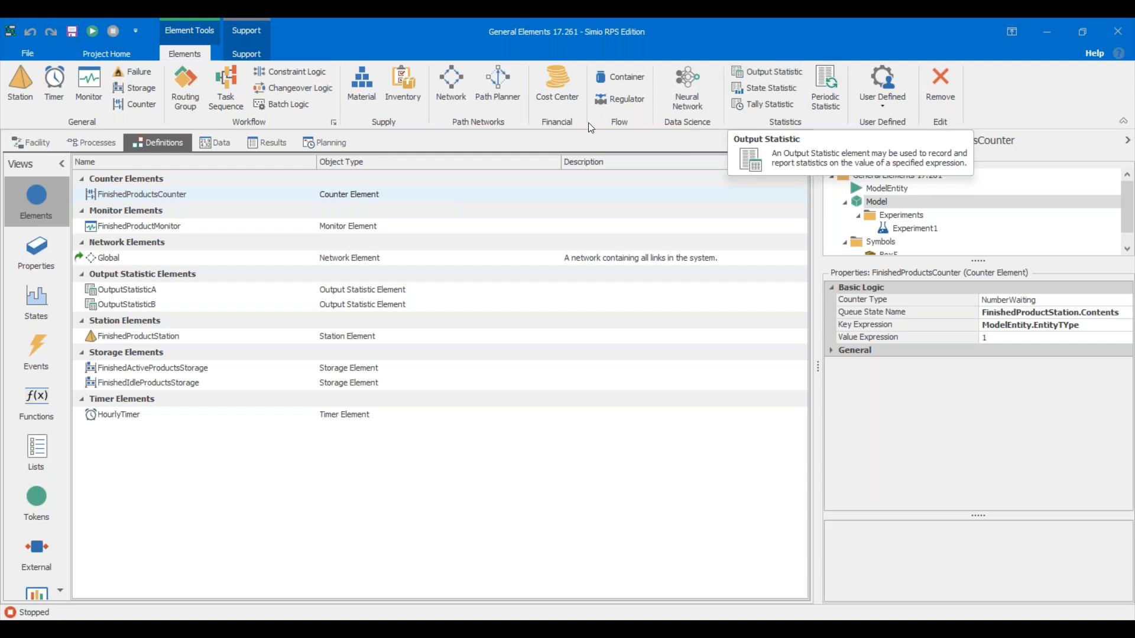
Glance at the Support and Elements ribbon tabs, then go back to the stopped Facility layout.
click(246, 54)
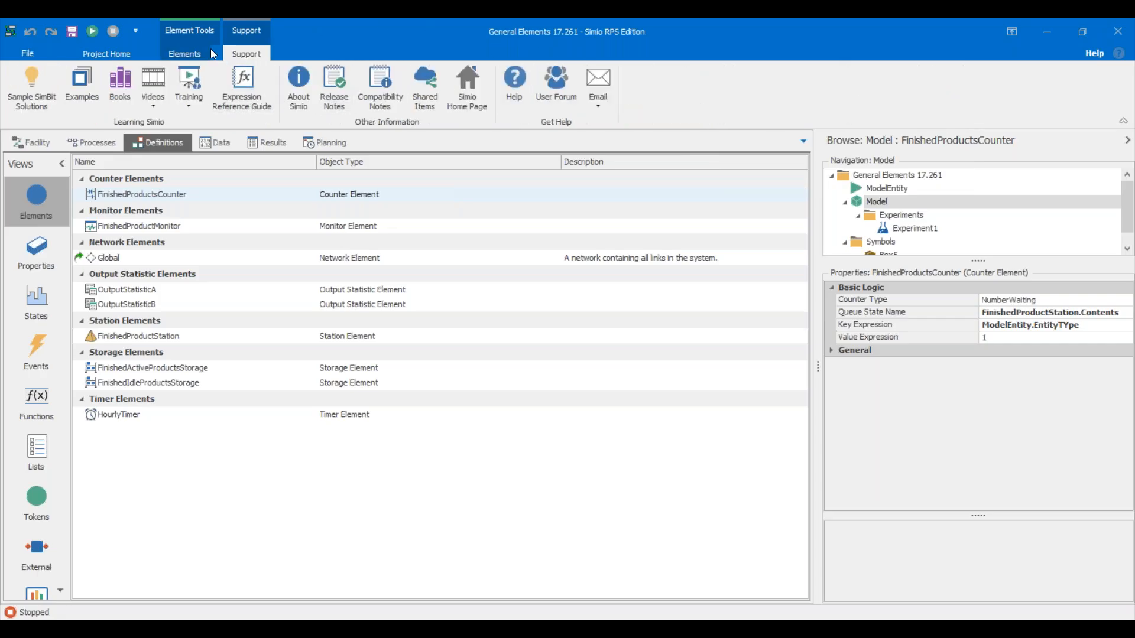
click(177, 54)
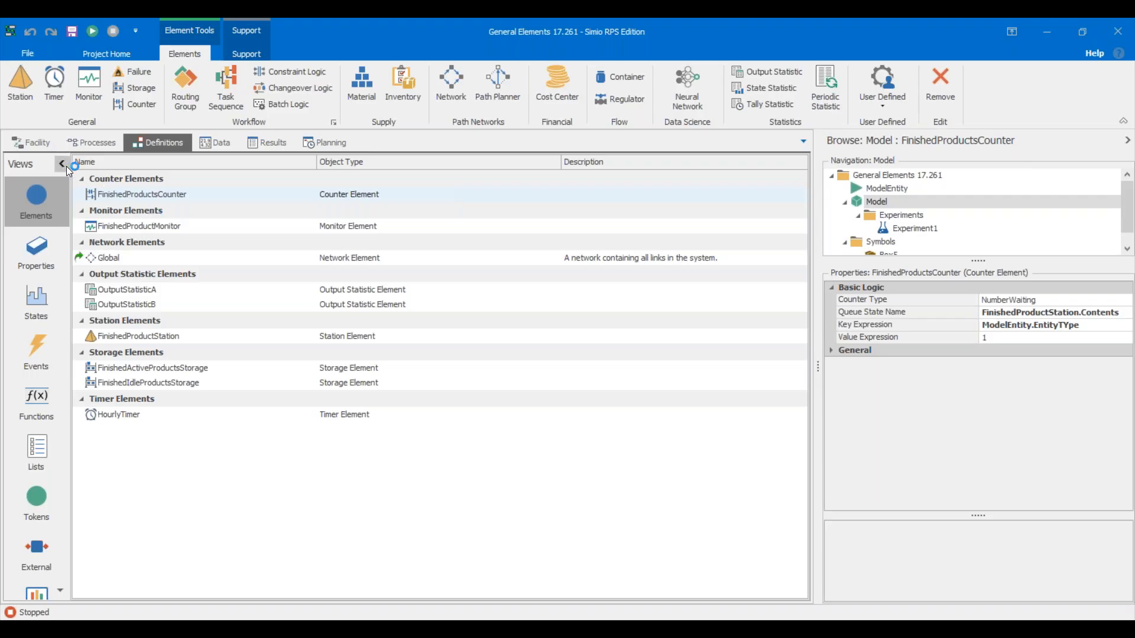
click(44, 146)
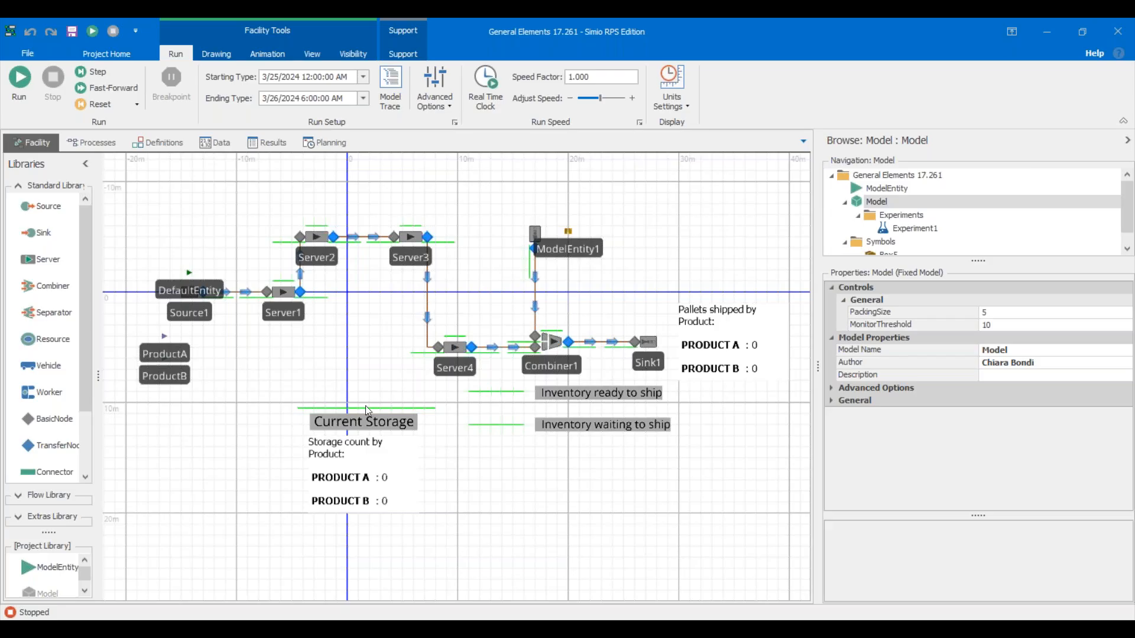
Select FinishedProductMonitor in the Elements list to see its CrossingStateChange, Positive-direction, MonitorThreshold - 1 settings.
click(165, 142)
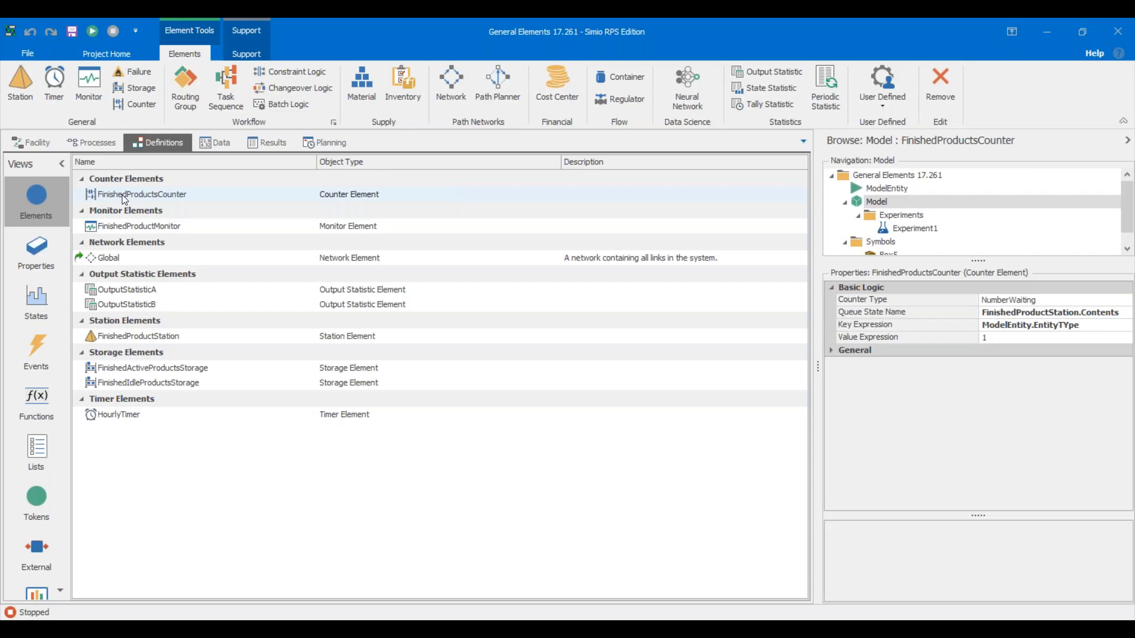
click(126, 225)
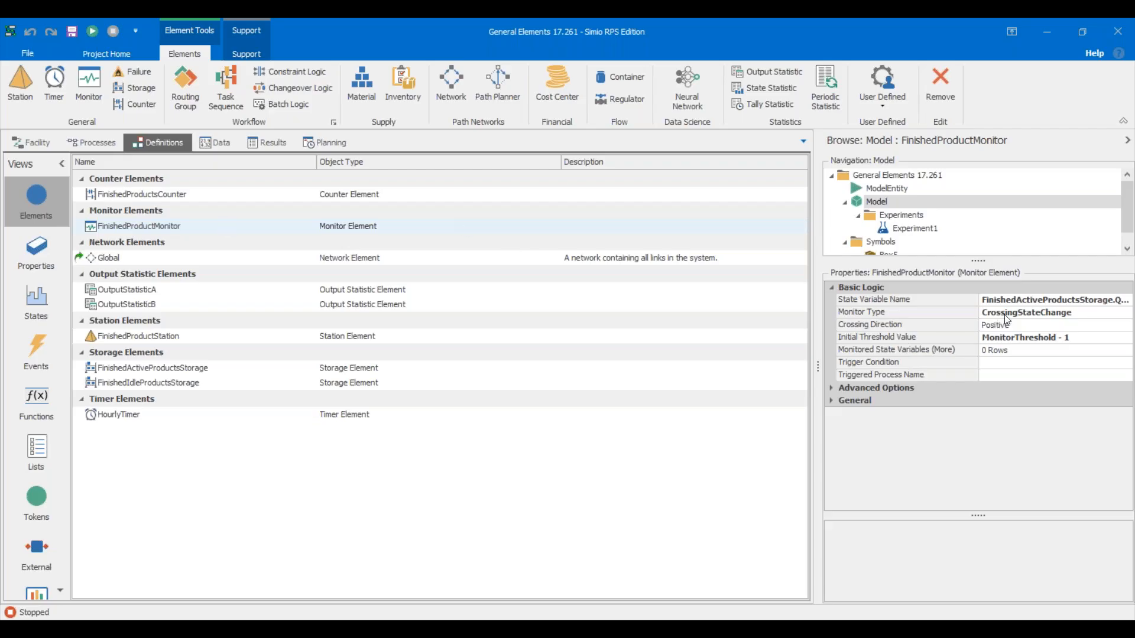
click(969, 303)
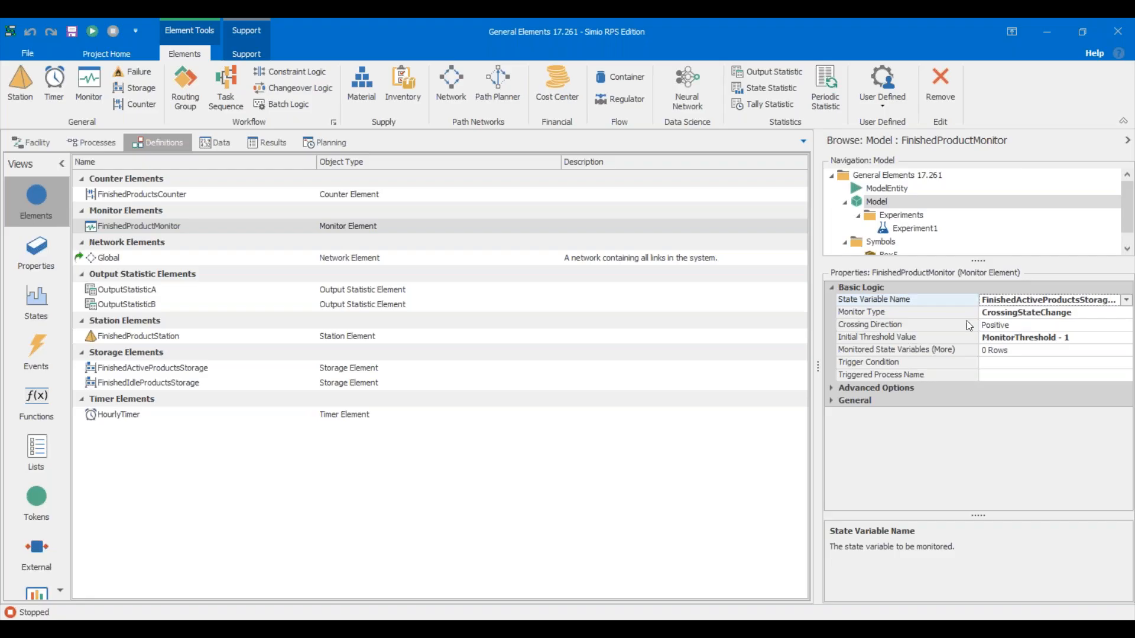
click(1020, 313)
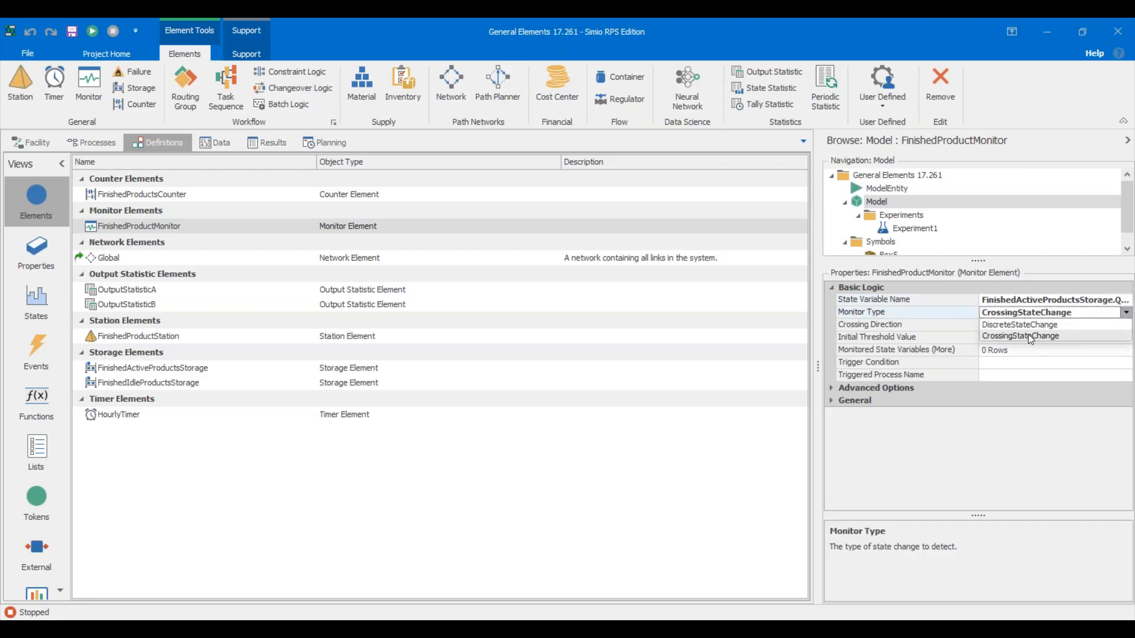
click(1030, 336)
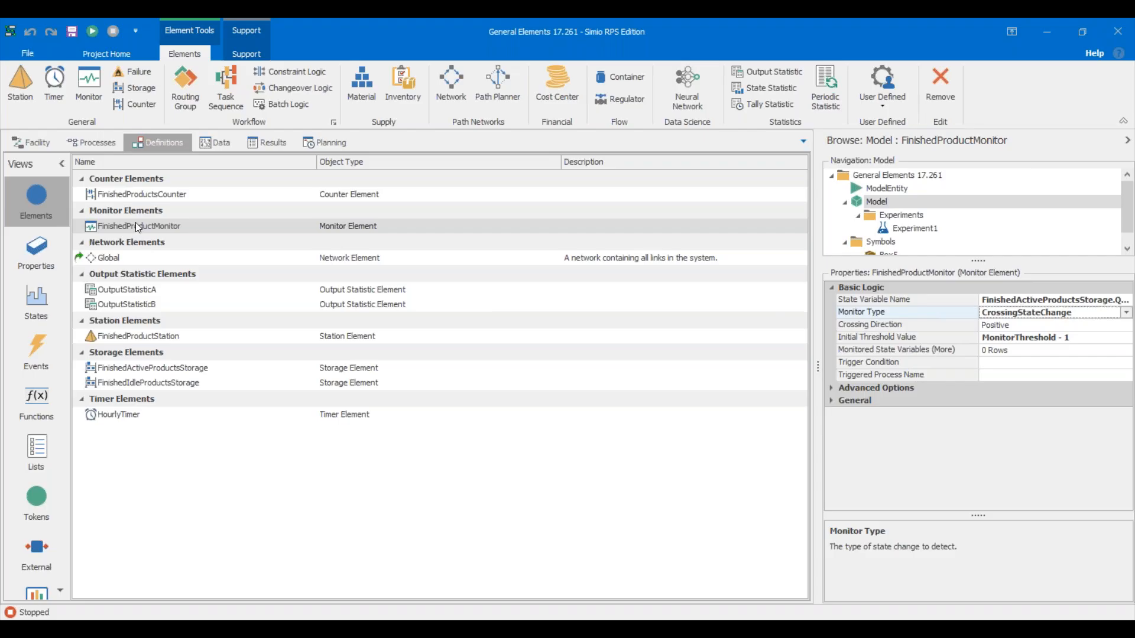
Run the model from the Facility view until 19 Product A pallets ship and 6 sit in storage.
click(34, 147)
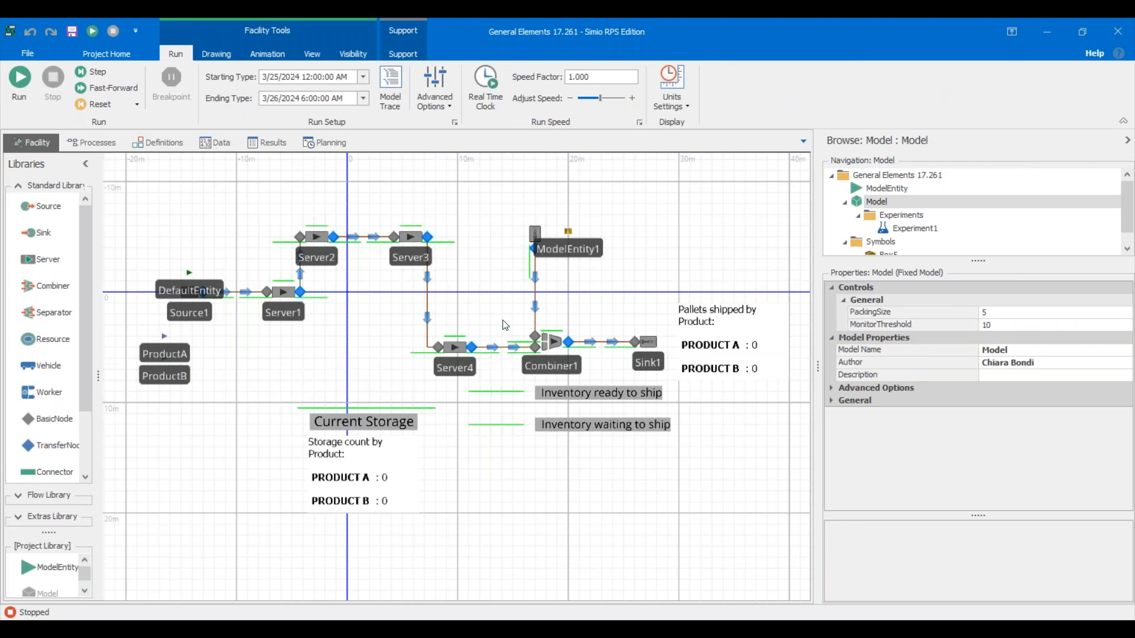
click(12, 89)
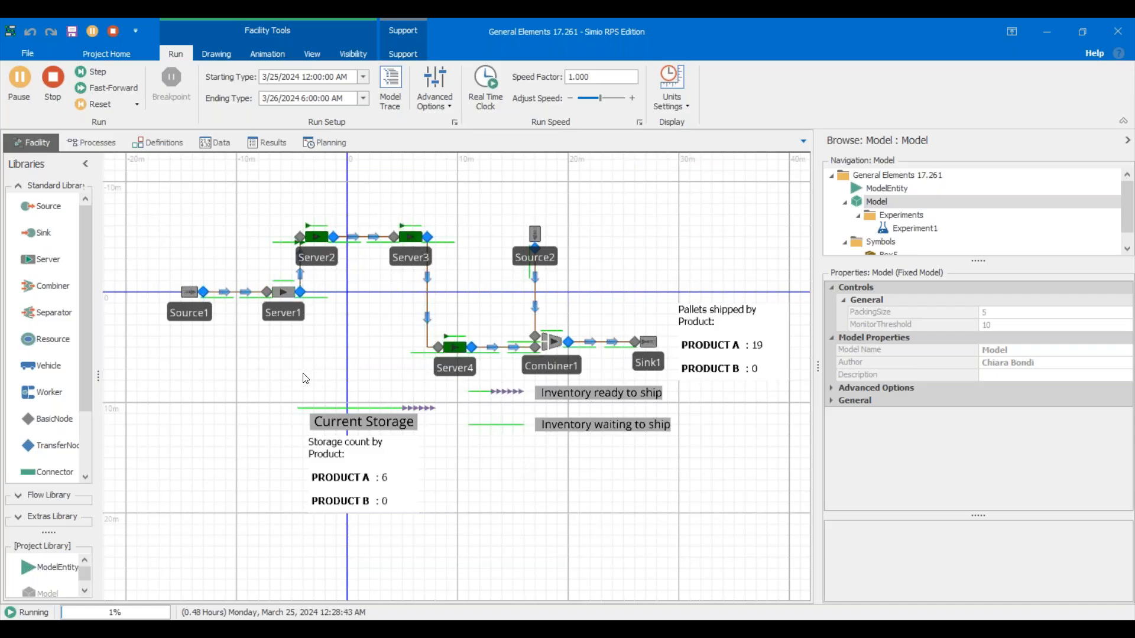
Stop the simulation so shipped and storage counts reset to 0 for both products.
click(59, 85)
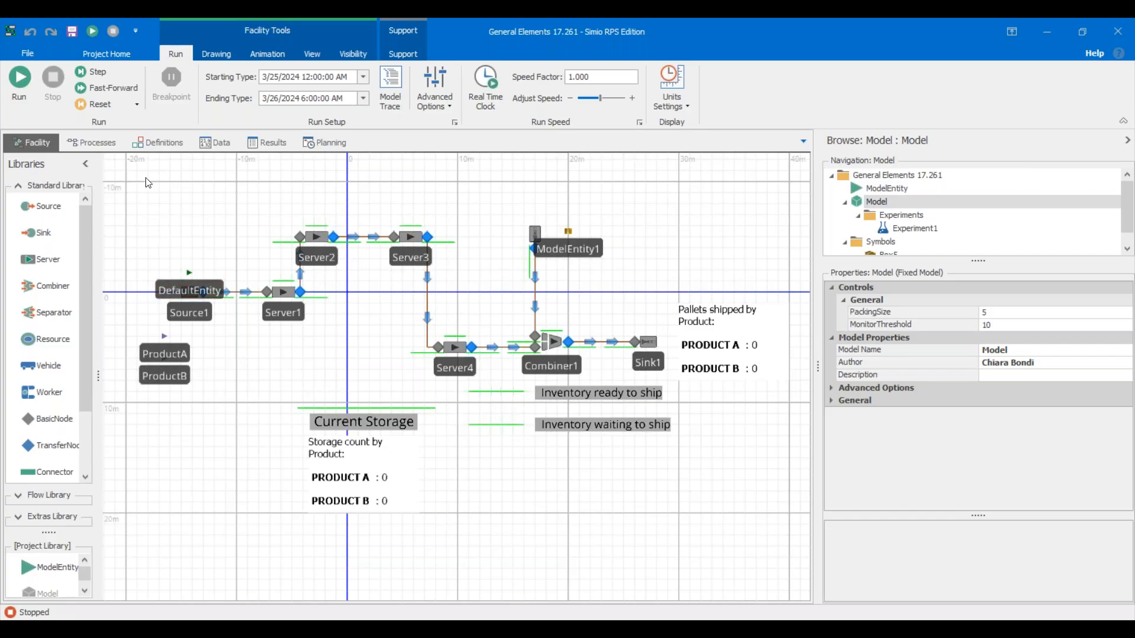
Show the Processes view and scroll to SwitchActiveProducts, triggered by HourlyTimer.Event.
click(95, 144)
scroll(352, 455, down, 5)
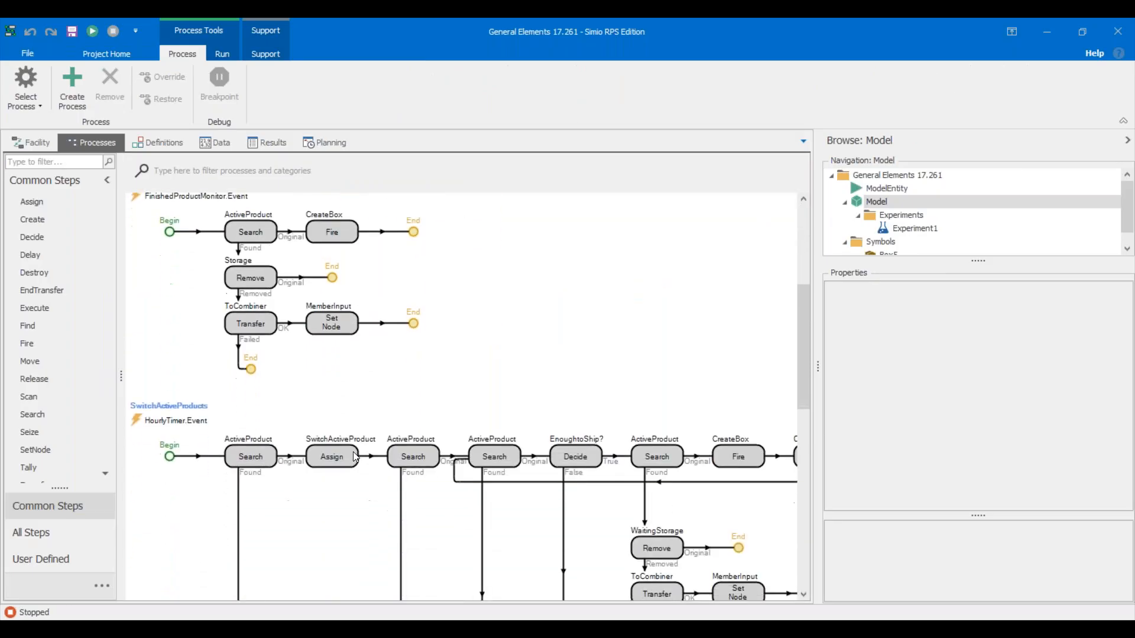
scroll(355, 455, down, 6)
scroll(355, 455, up, 2)
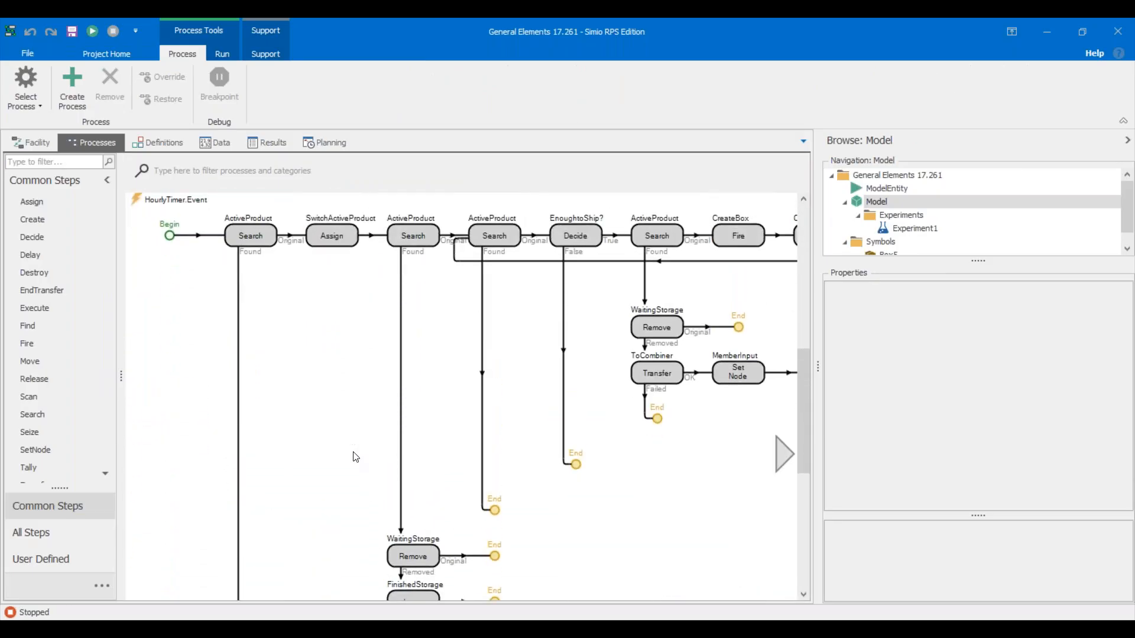
scroll(355, 457, up, 1)
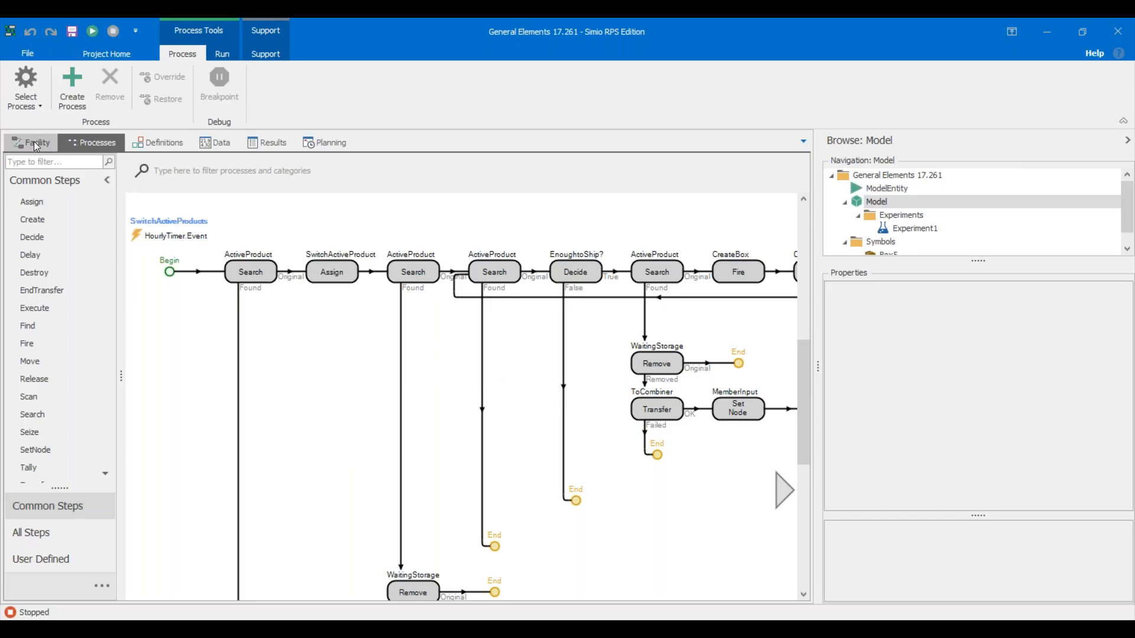
Float the Processes view beside the facility layout and select SwitchActiveProducts' first Search step.
drag(106, 152, 444, 372)
drag(358, 395, 241, 373)
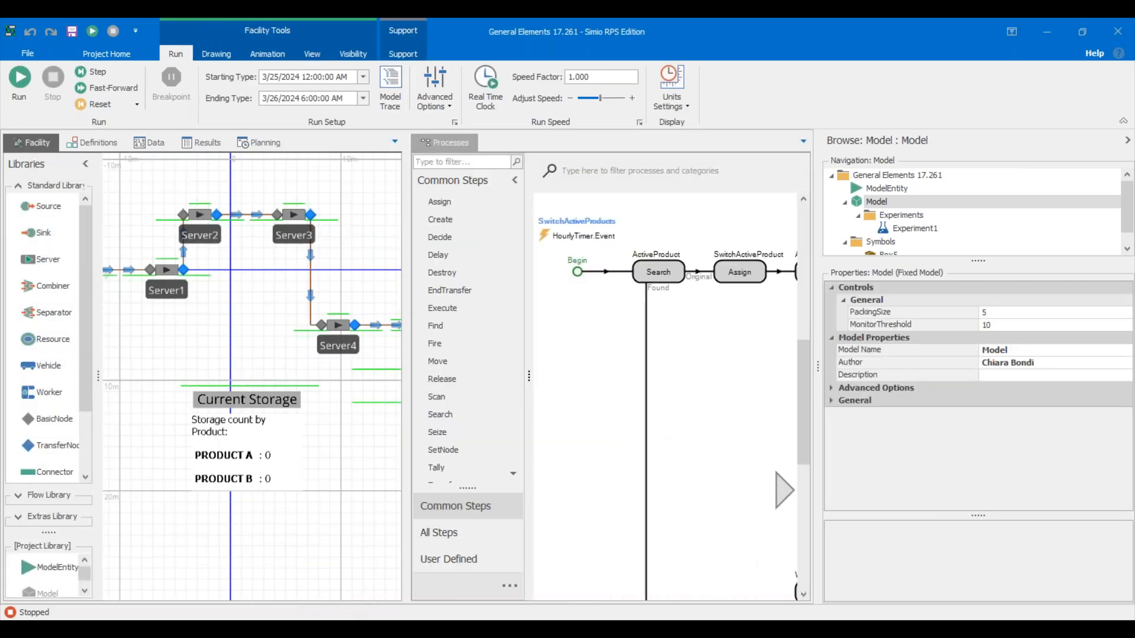
click(663, 272)
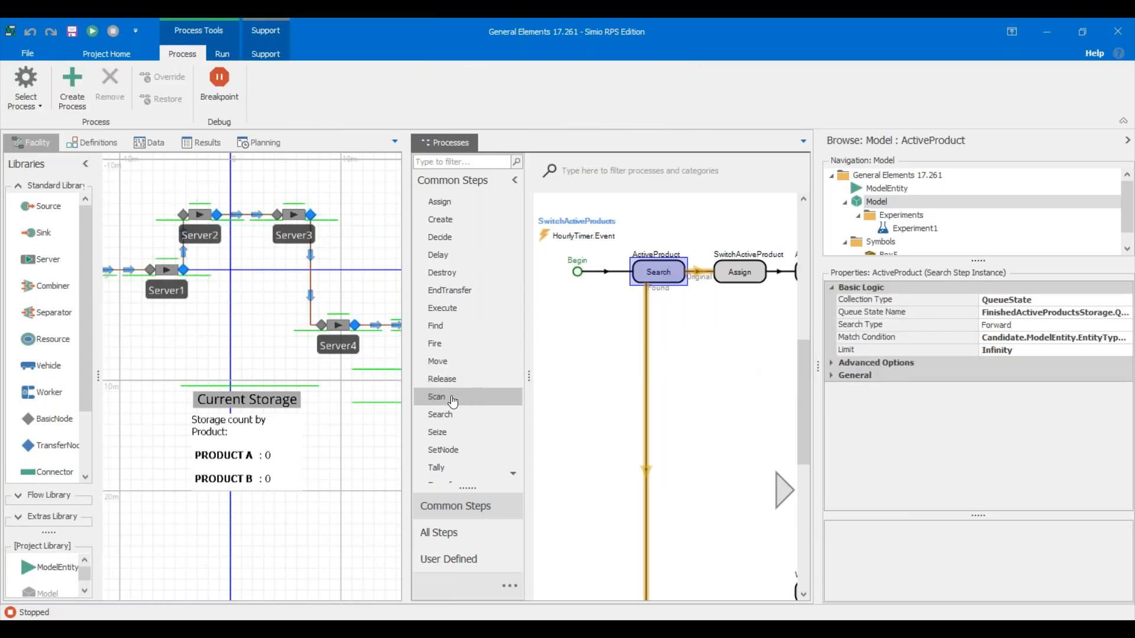
click(316, 448)
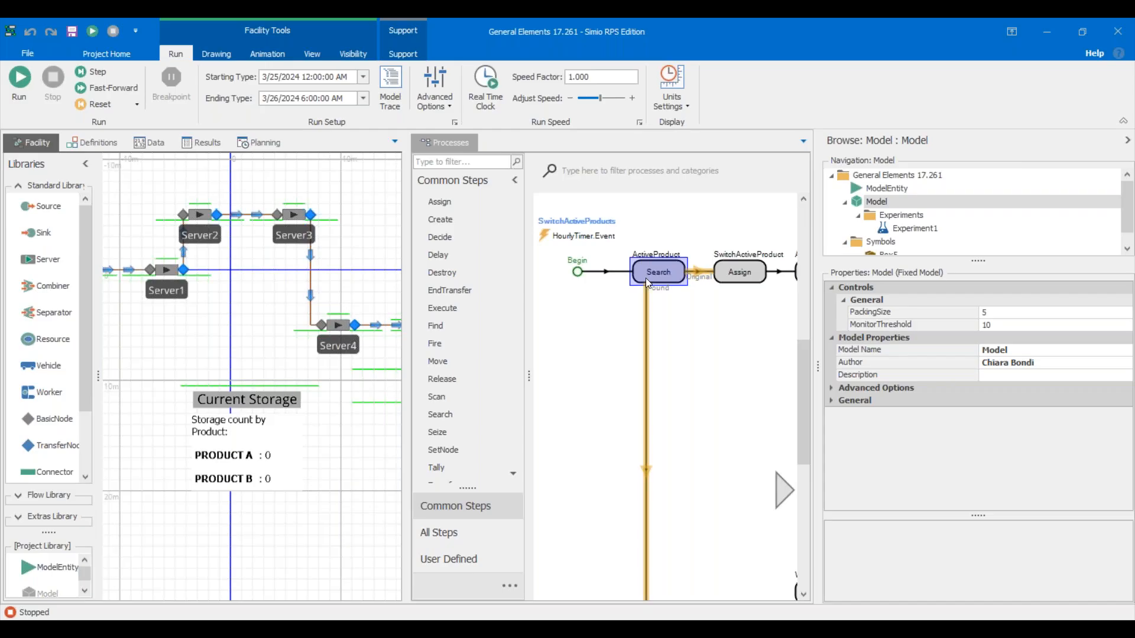
Pan both views to inspect the Inventory ready-to-ship queue and the ActiveProduct search step's queue settings.
mouse_move(645, 278)
drag(752, 354, 566, 352)
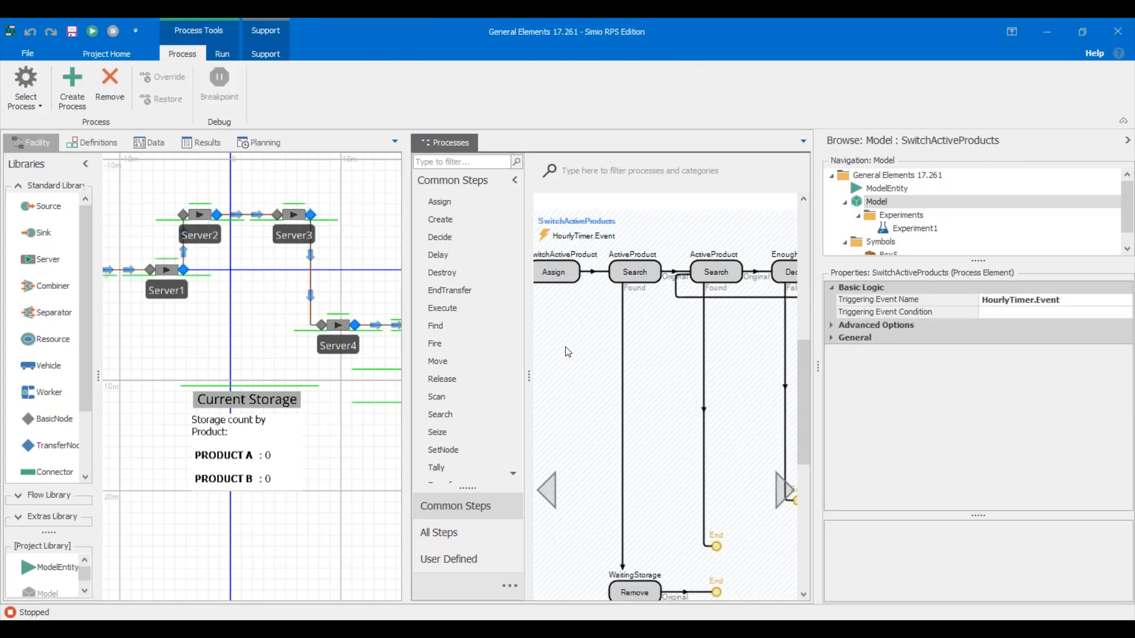
mouse_move(708, 278)
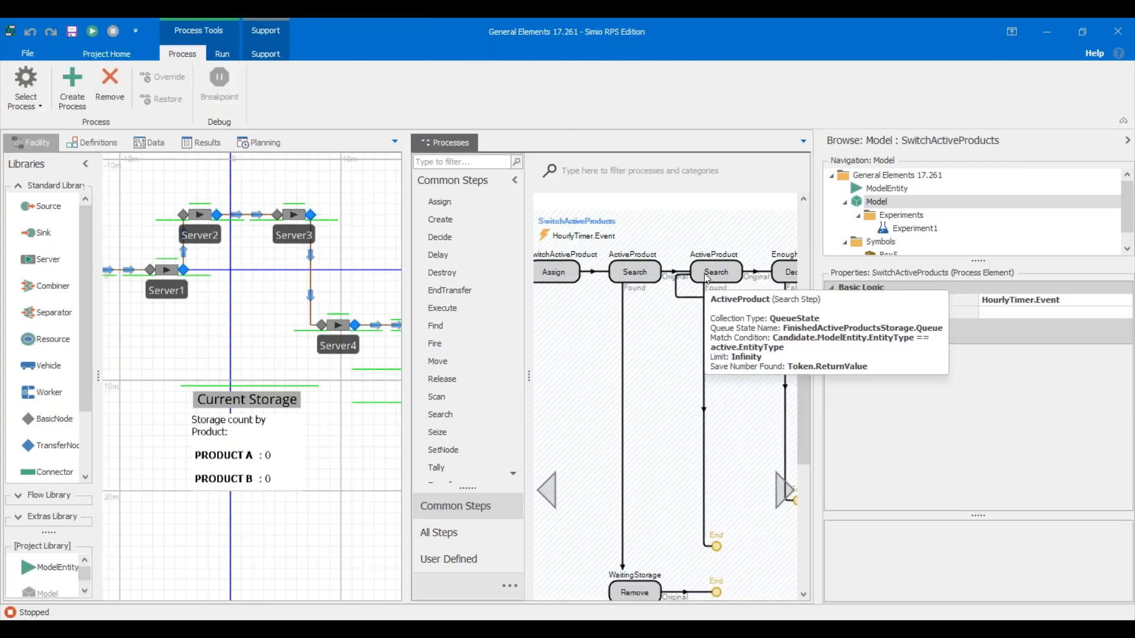
drag(339, 480, 190, 484)
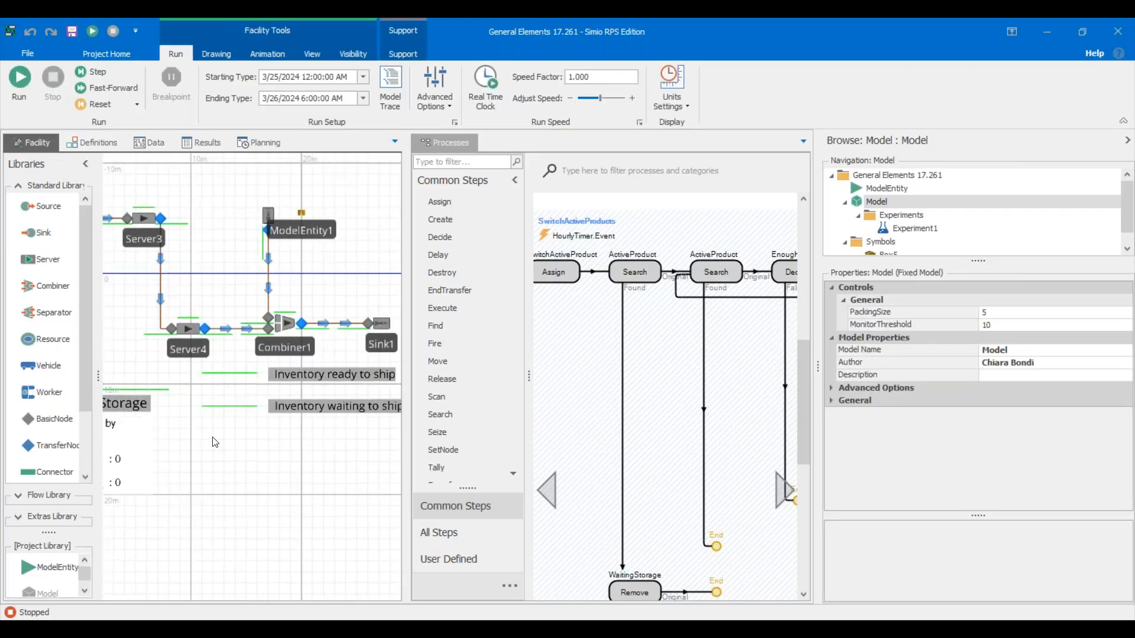
click(239, 374)
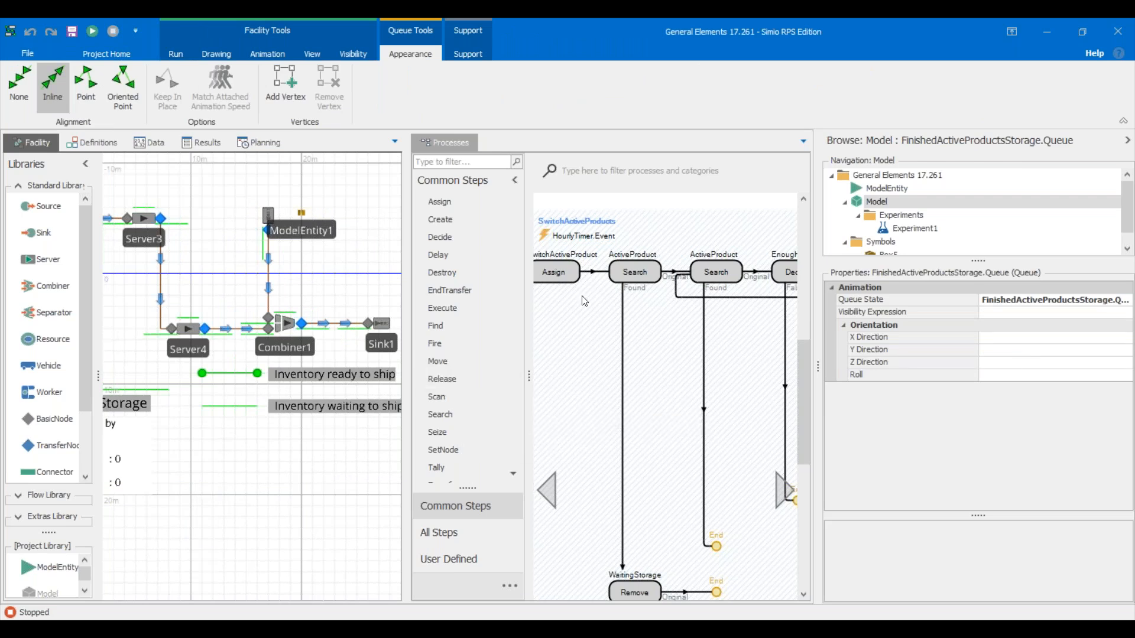
click(596, 315)
scroll(595, 315, left, 3)
click(618, 274)
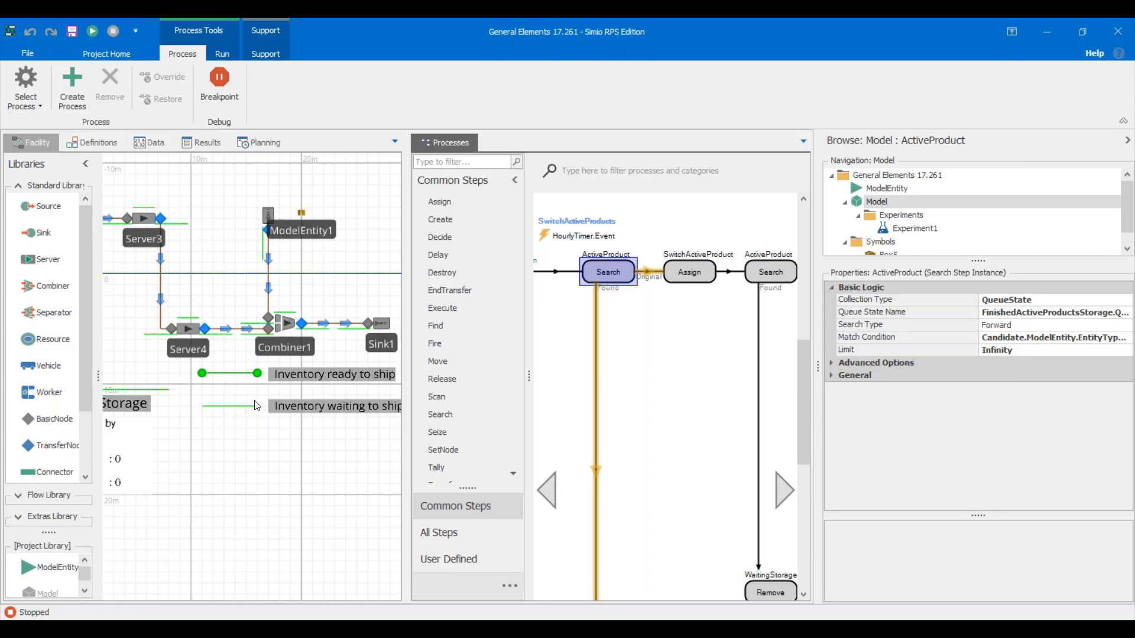
click(223, 502)
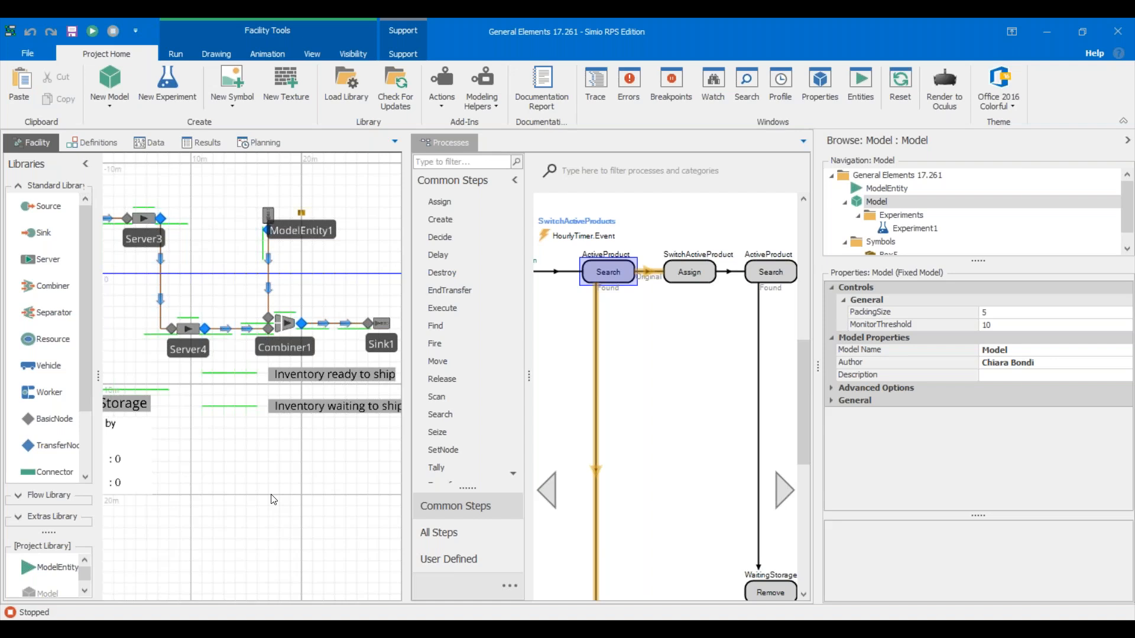
Dock the process logic as a tab beside Facility and return to the facility layout.
click(445, 146)
drag(445, 146, 124, 142)
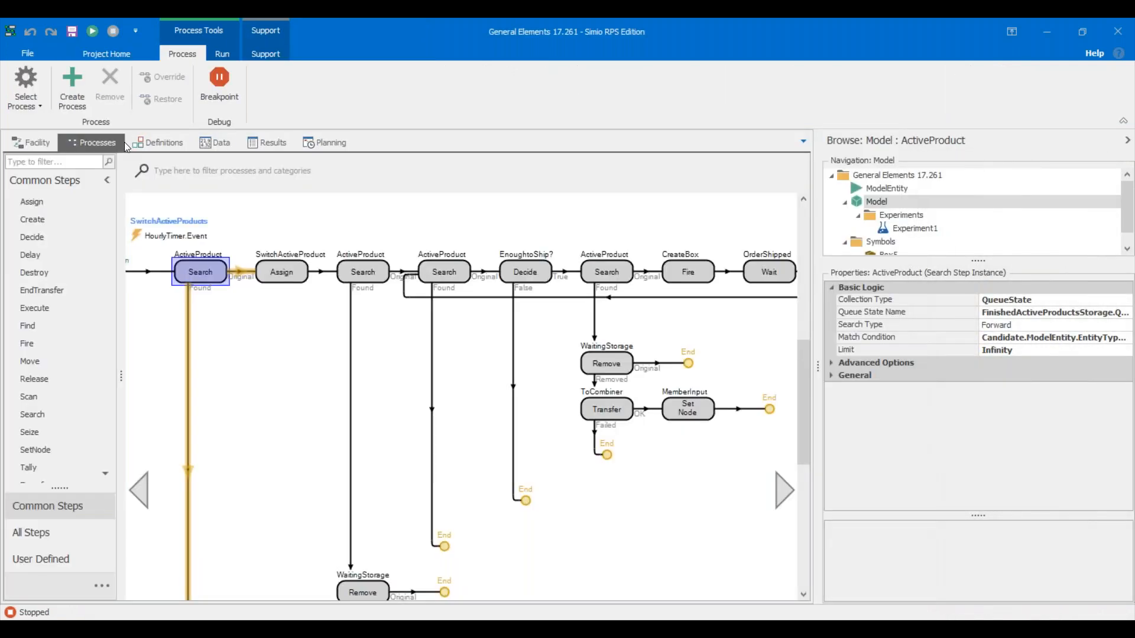
click(45, 137)
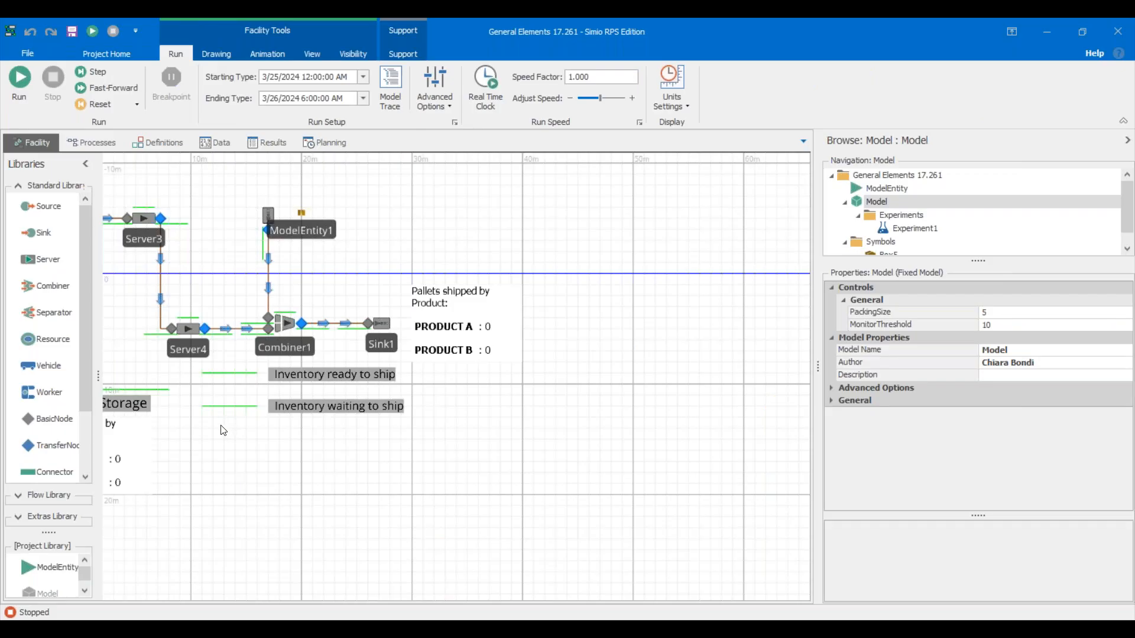
Pan the facility layout to reveal Server1, Server2 and the Current Storage display.
drag(223, 426, 334, 459)
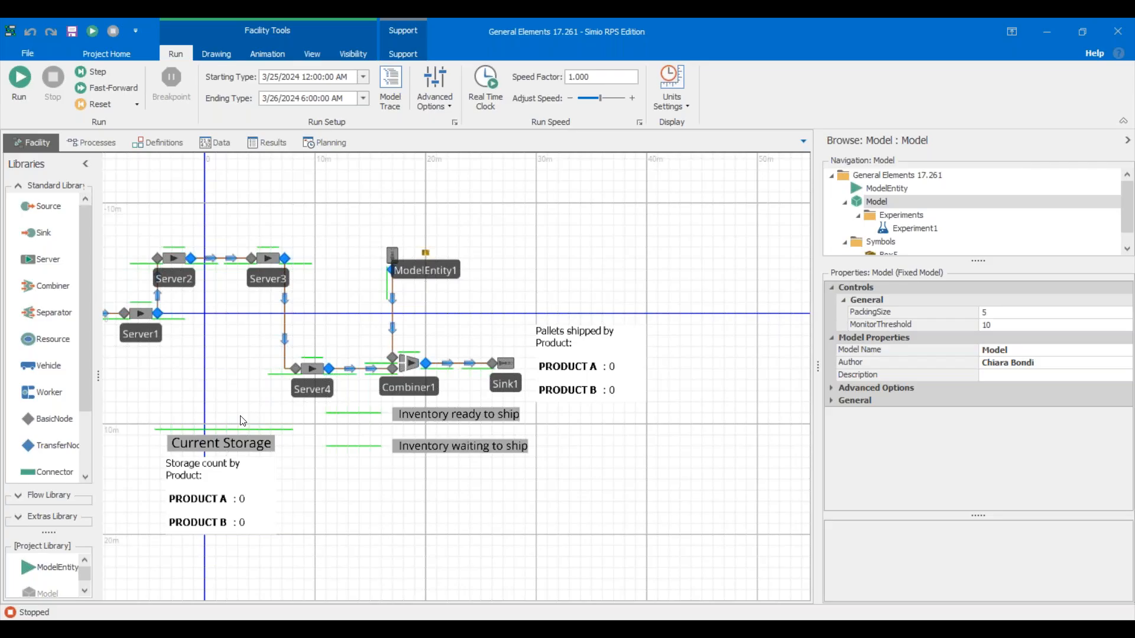
Pan to Source1, ProductA and ProductB, then open Experiment1 with its three scenarios.
drag(401, 561, 532, 560)
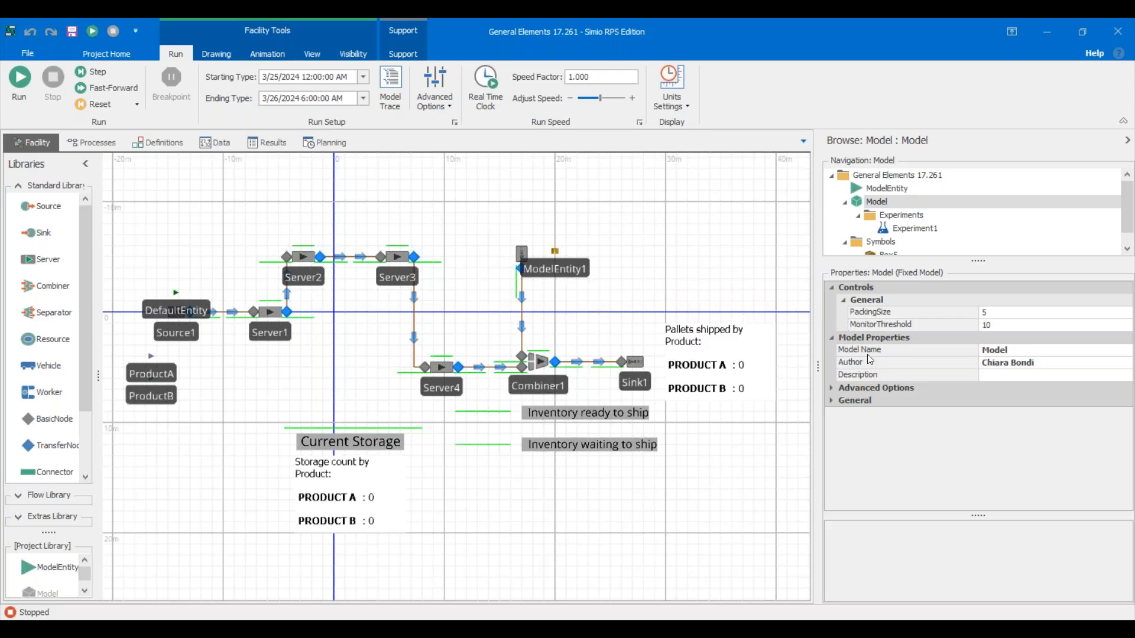
click(916, 229)
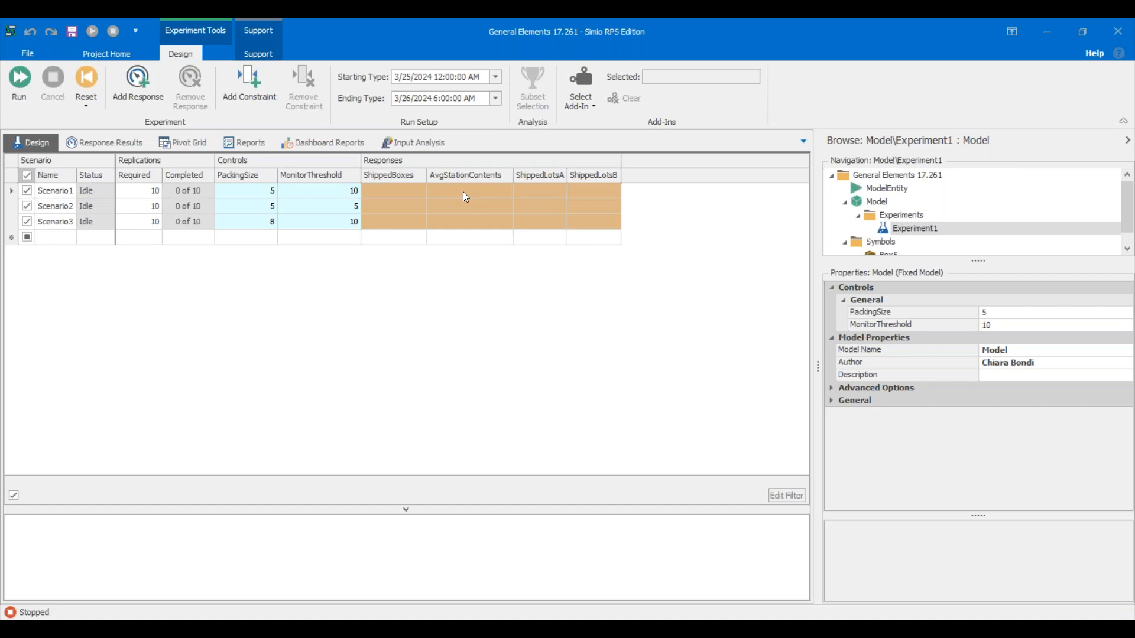
Start running all three Experiment1 scenarios with F5.
key(F5)
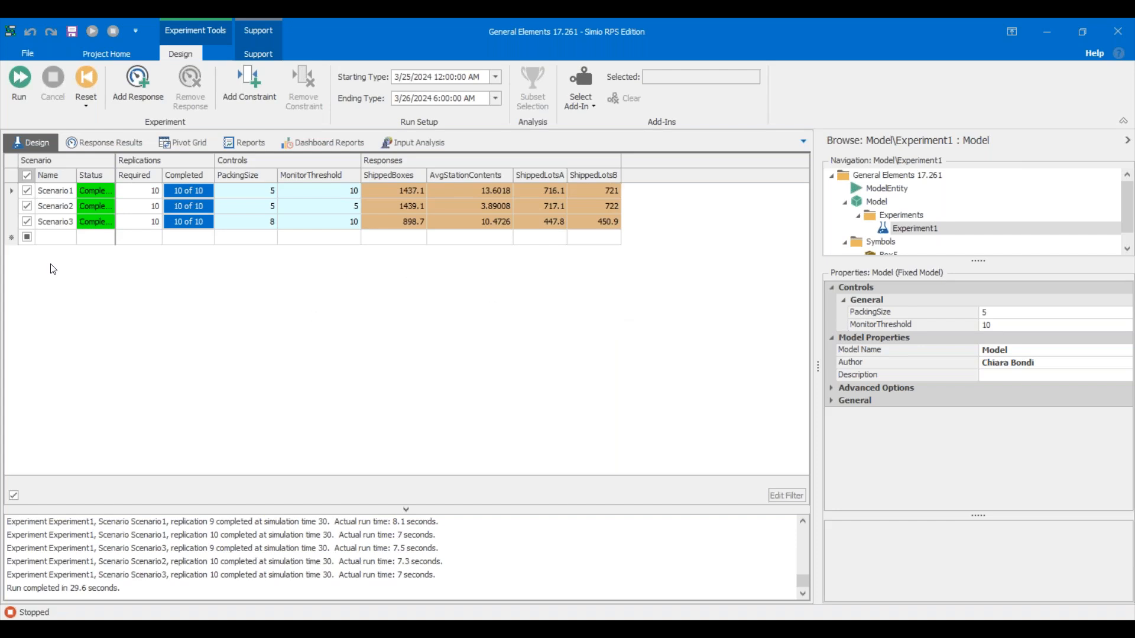
View Experiment1's own properties, then switch back to the Model's facility layout.
click(17, 224)
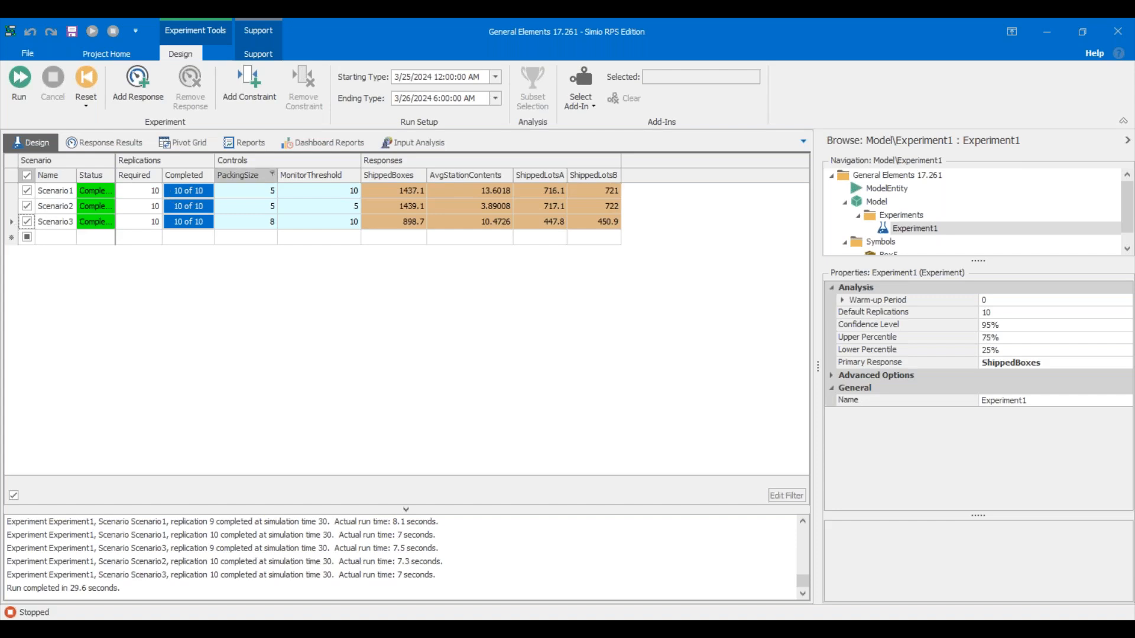
click(864, 205)
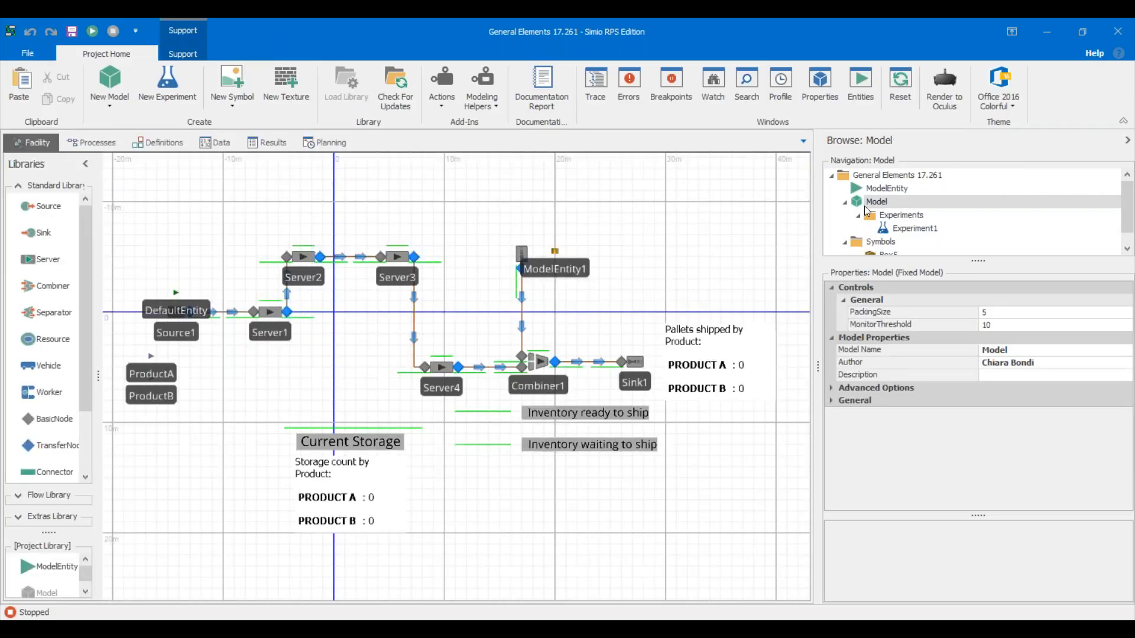
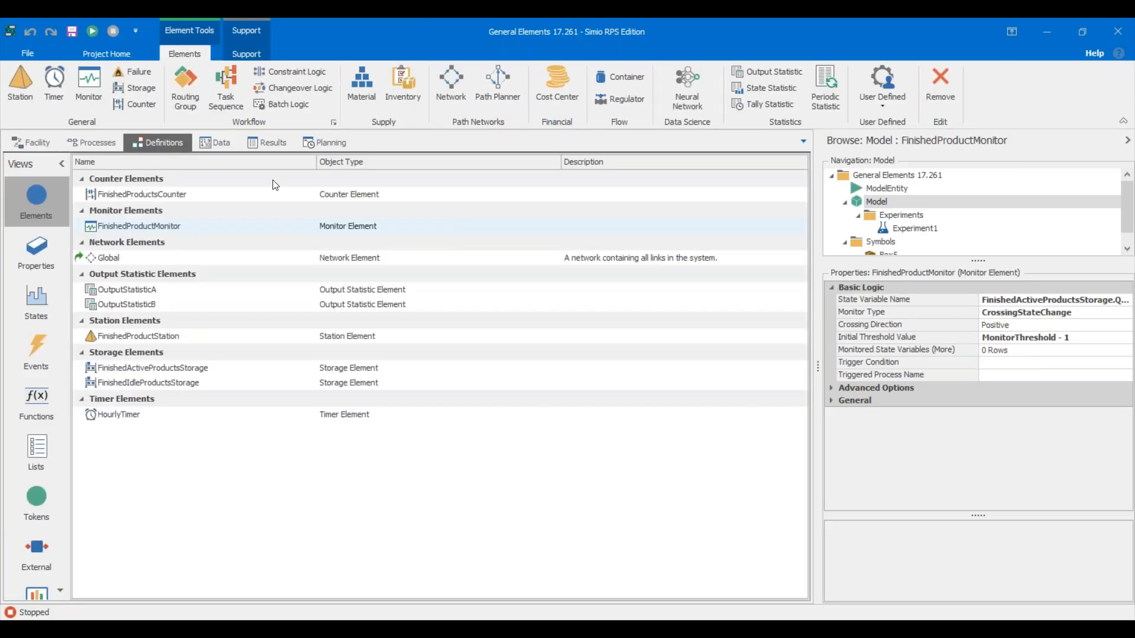
Widen the properties panel and show the Source1–Server–Combiner1–Sink1 facility layout with its counters.
drag(817, 353, 764, 351)
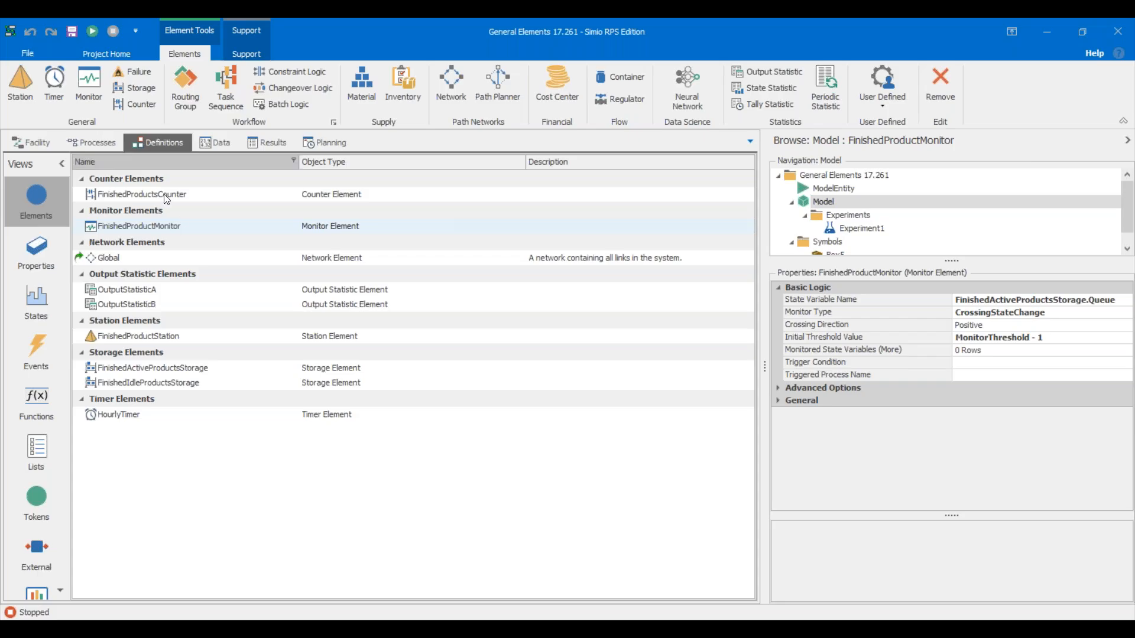
click(48, 141)
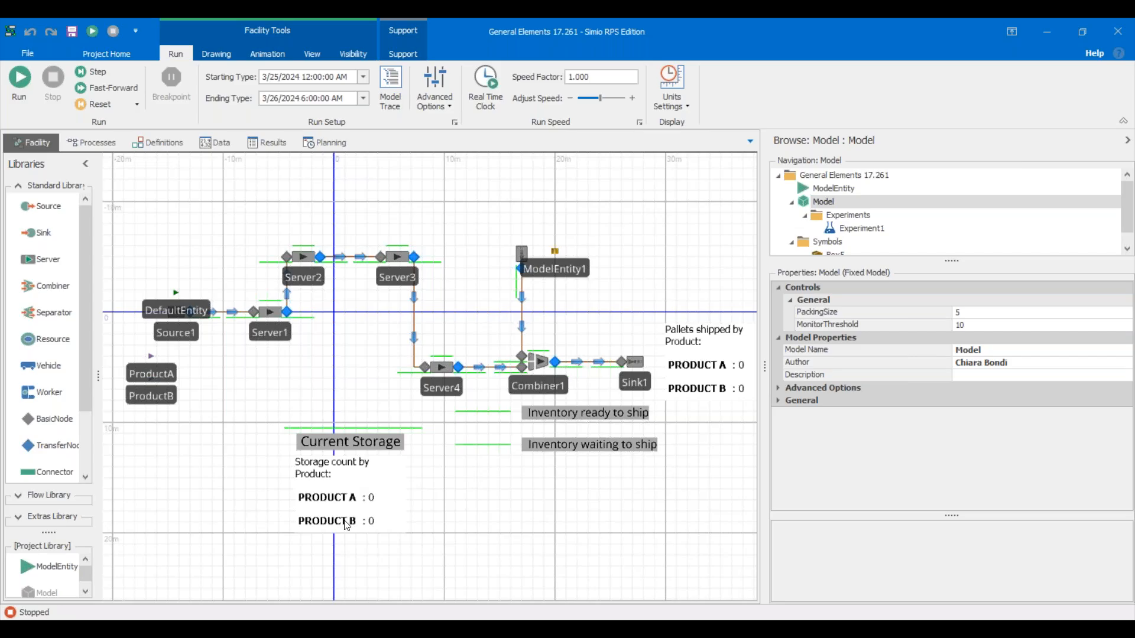
scroll(377, 508, up, 10)
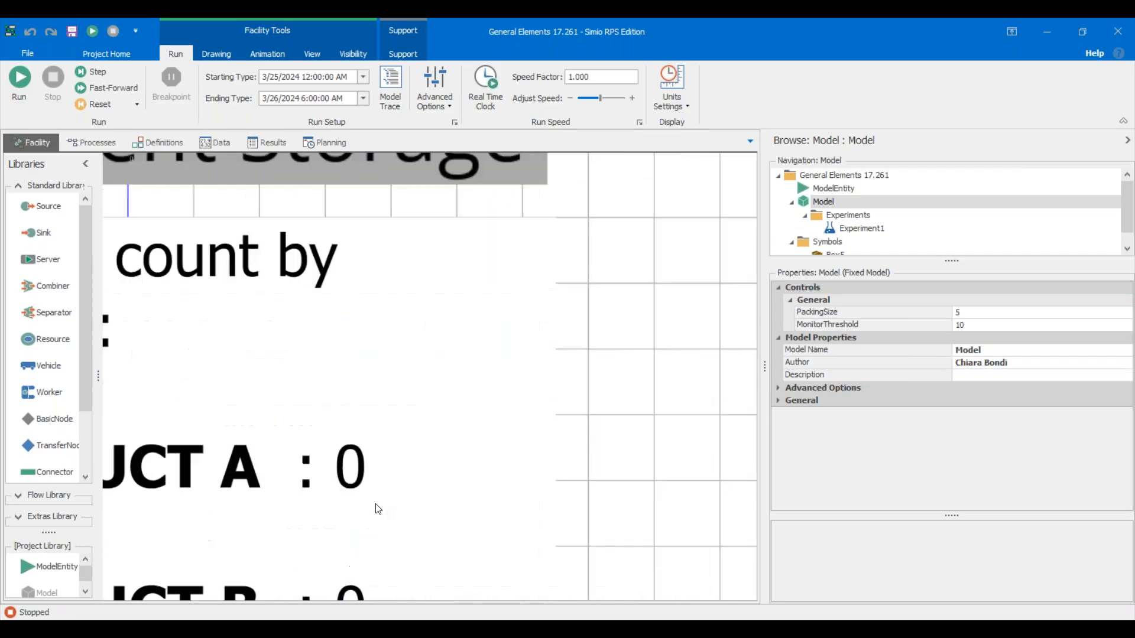
scroll(378, 509, up, 3)
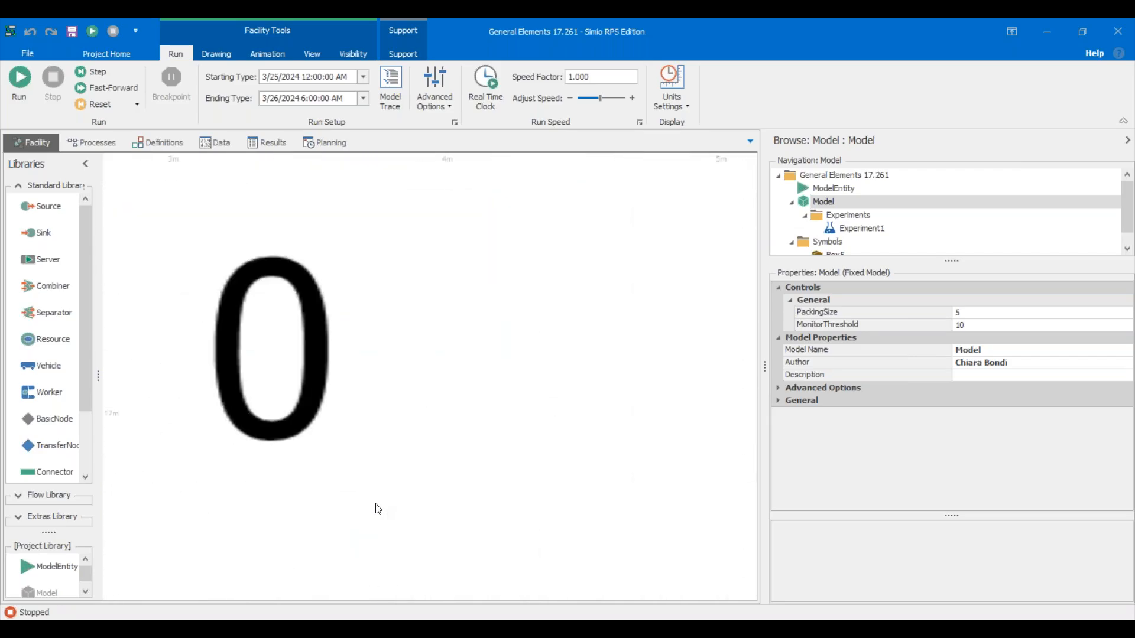
scroll(378, 509, up, 2)
scroll(378, 509, down, 15)
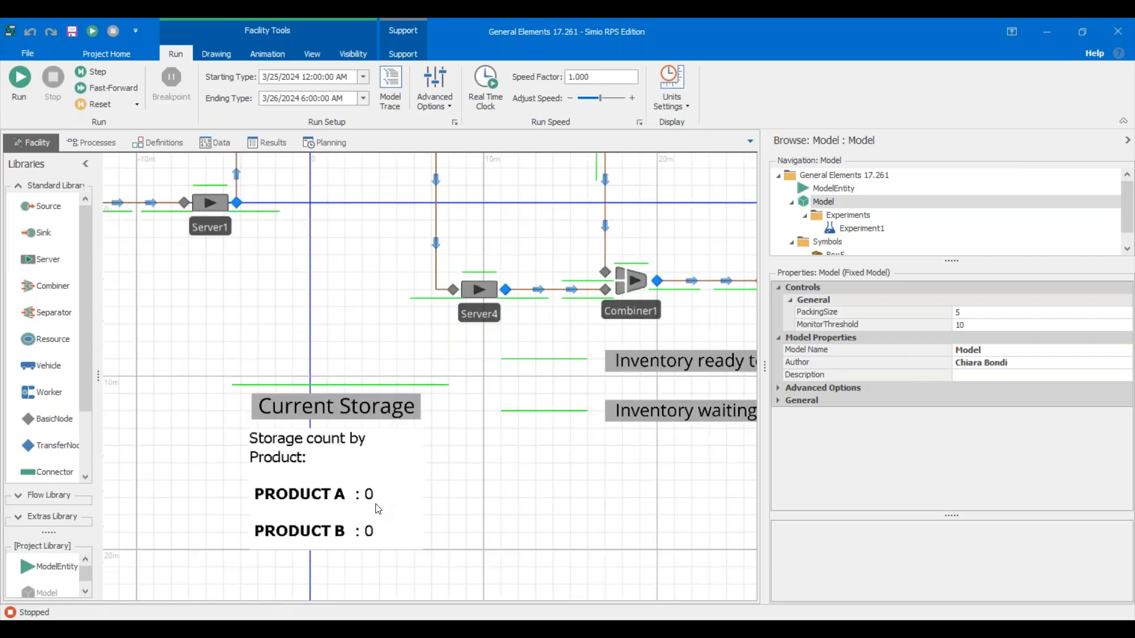
scroll(378, 509, up, 2)
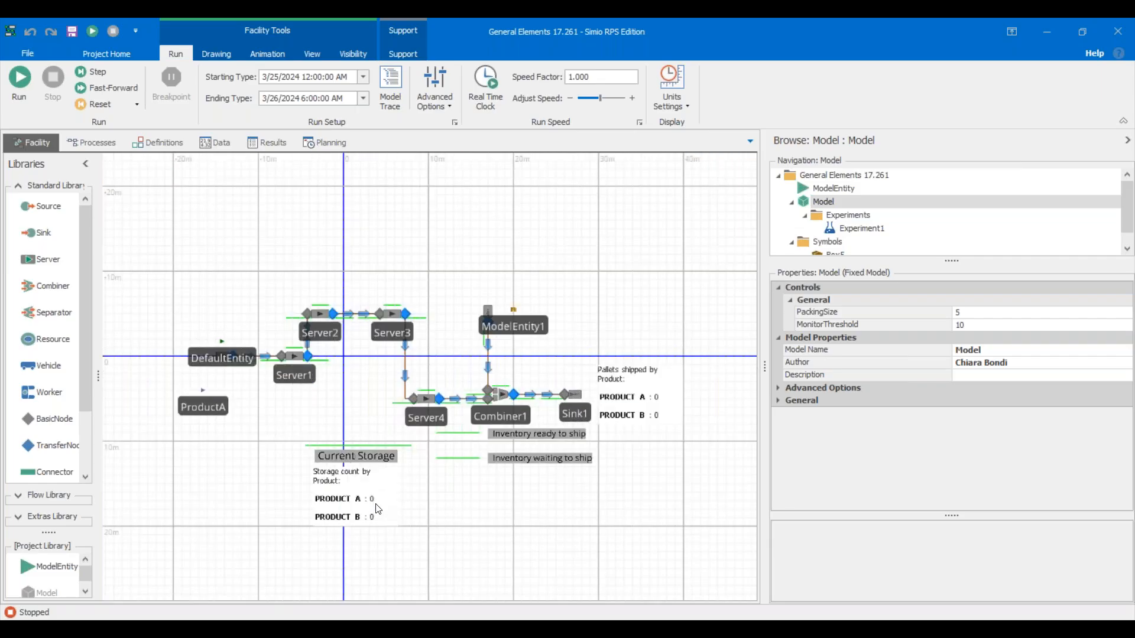
drag(462, 521, 497, 498)
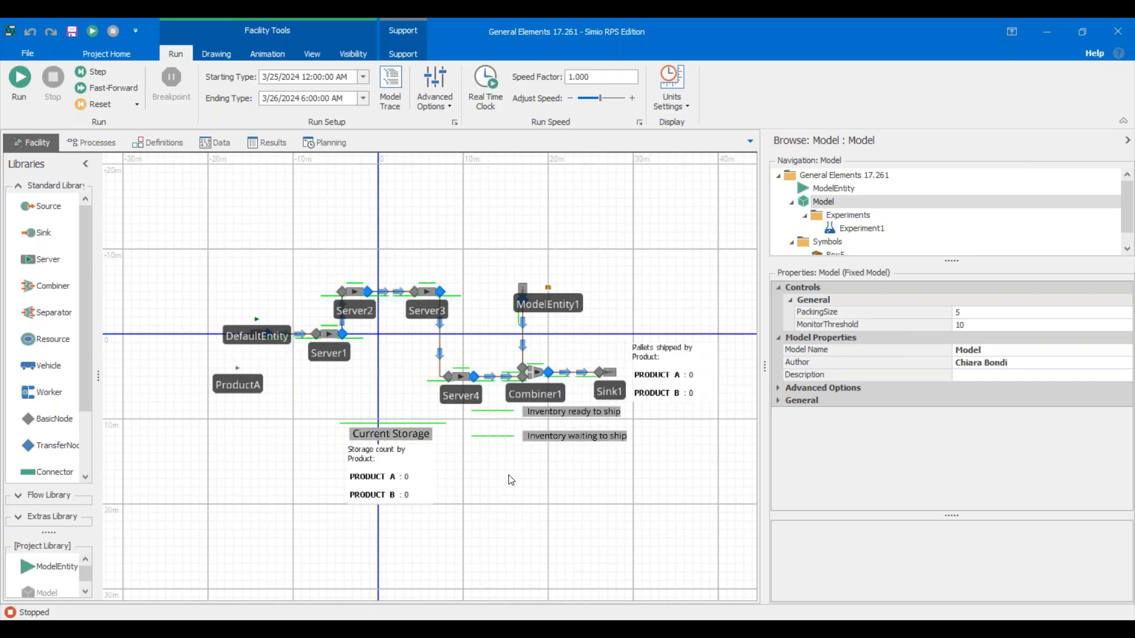
click(578, 416)
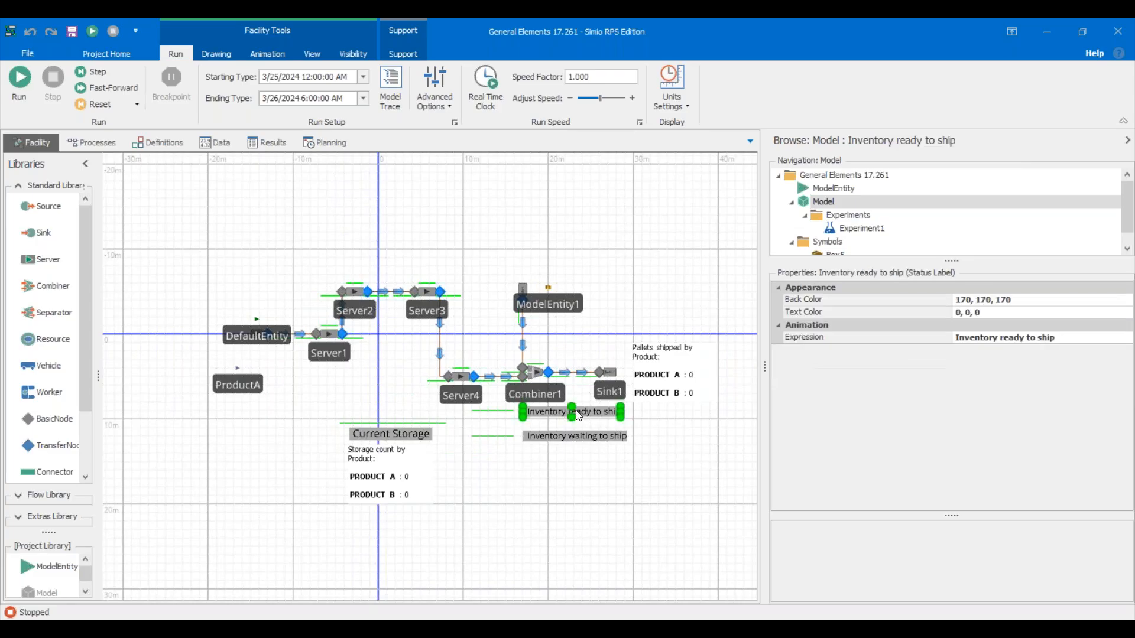
click(477, 498)
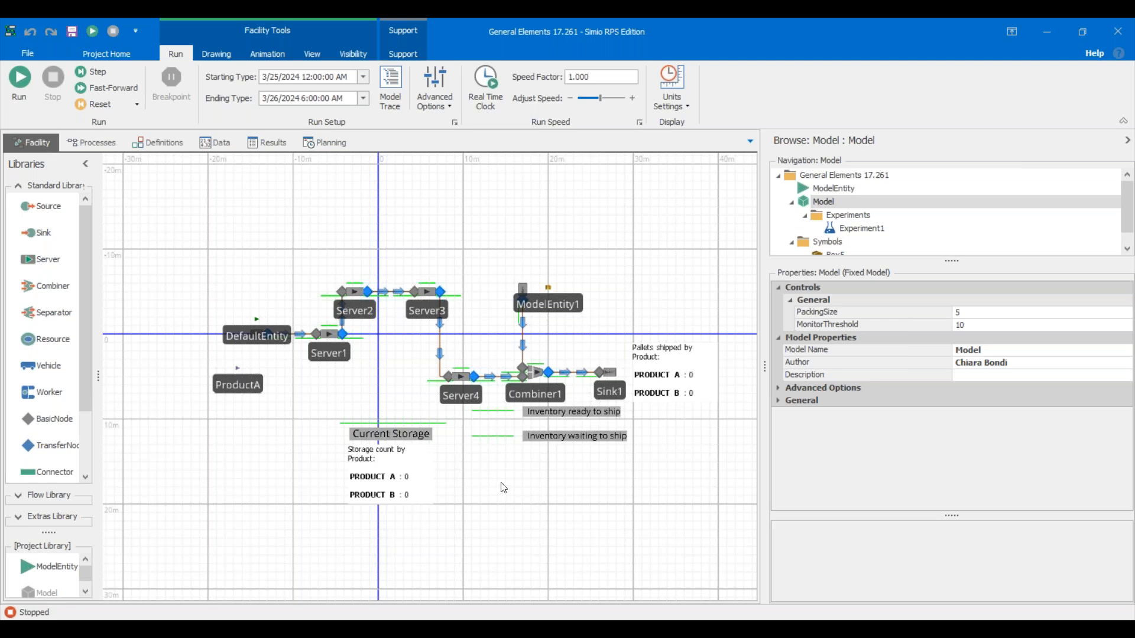
Run the model to about 0.29 simulated hours, then stop it so the counters reset.
click(21, 82)
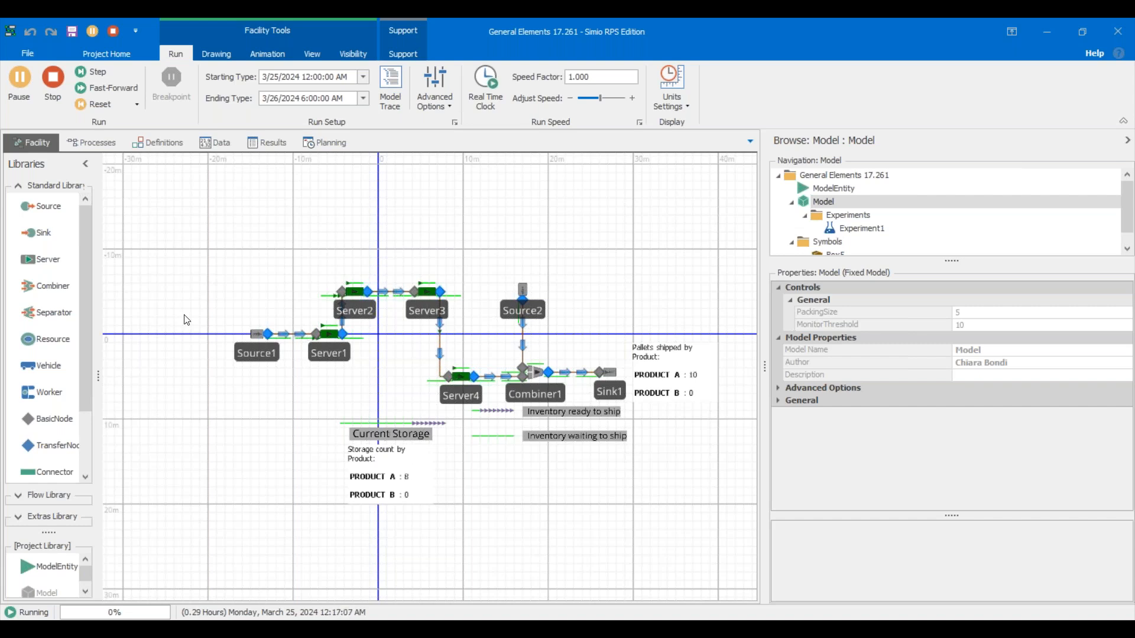
click(50, 85)
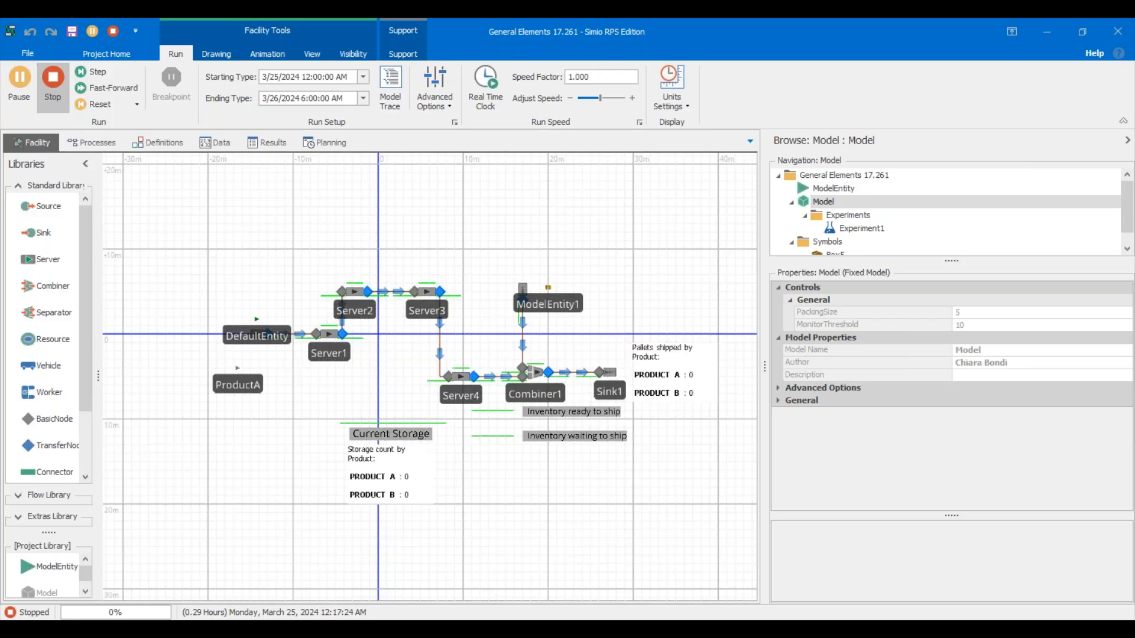
scroll(391, 439, down, 5)
scroll(391, 440, up, 7)
scroll(391, 439, down, 4)
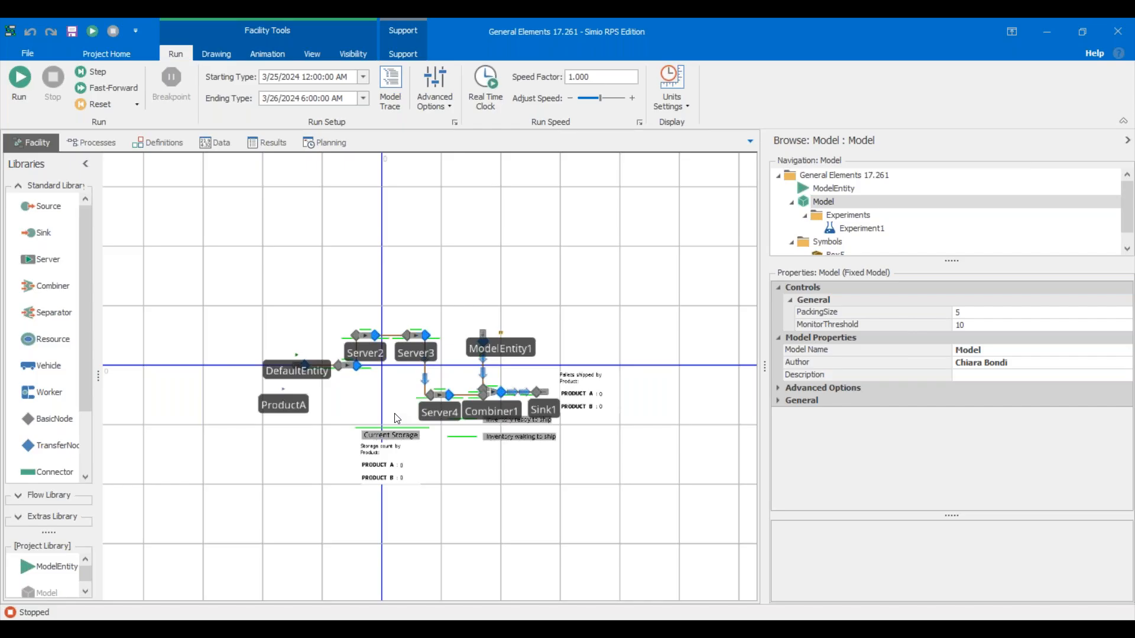
right_click(397, 418)
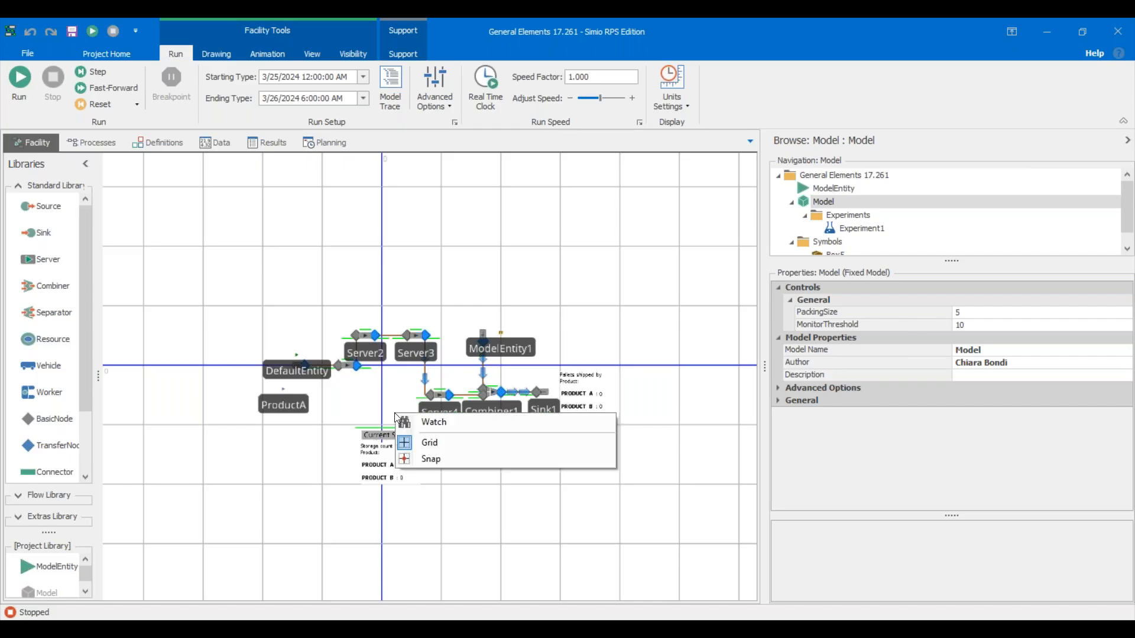
click(371, 394)
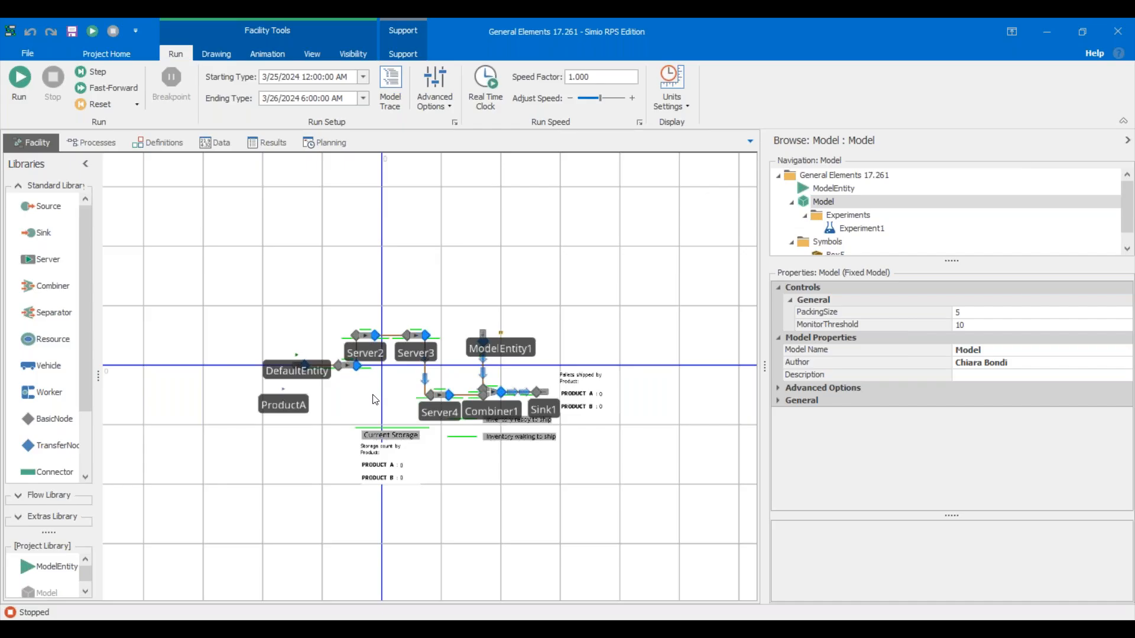
scroll(374, 399, up, 3)
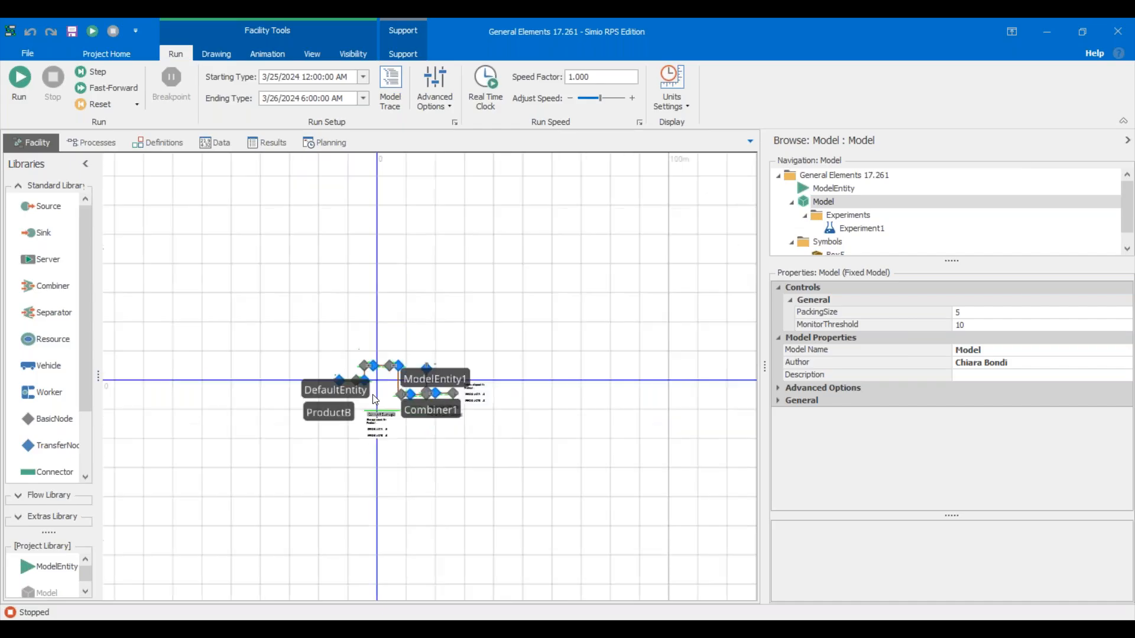
drag(381, 401, 321, 357)
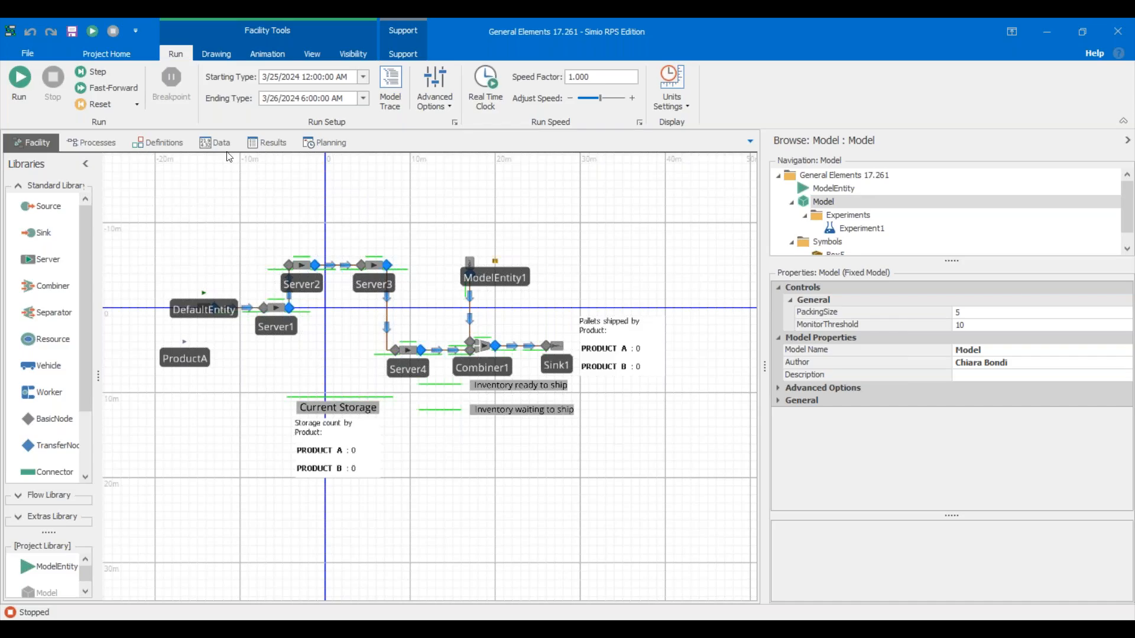
Select the HourlyTimer element and expand its stopping conditions and advanced options.
click(168, 142)
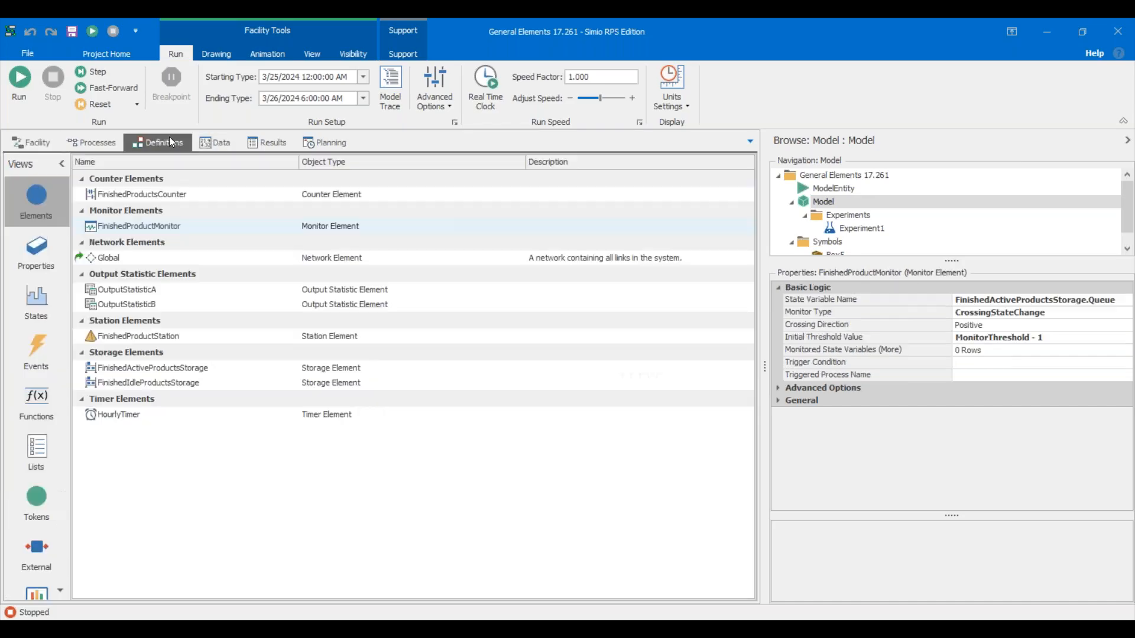
click(150, 420)
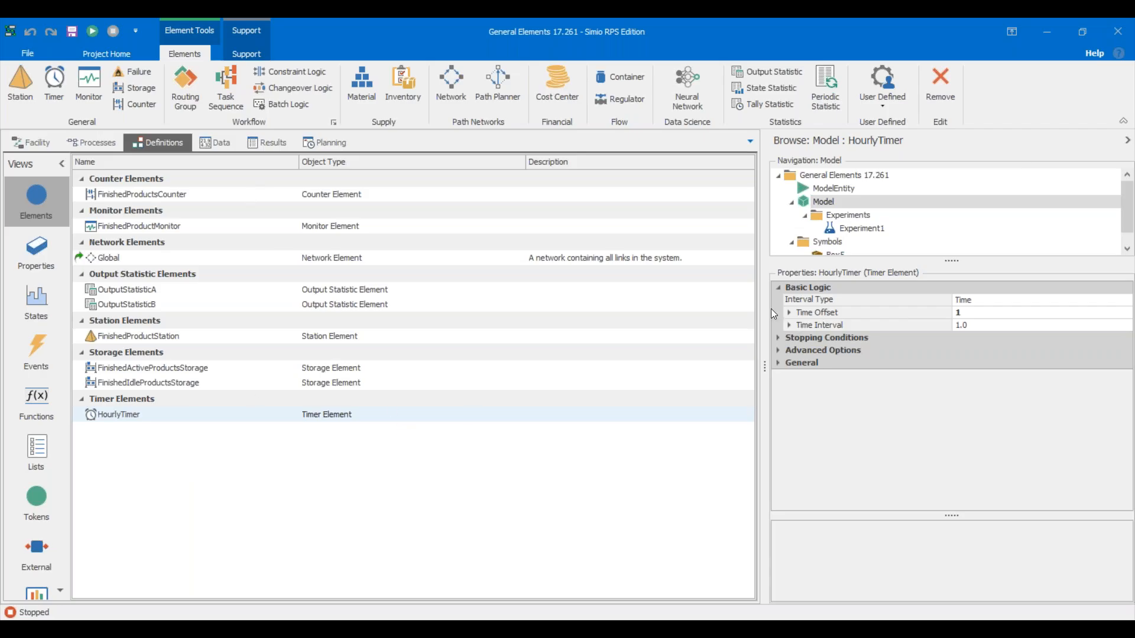
click(778, 339)
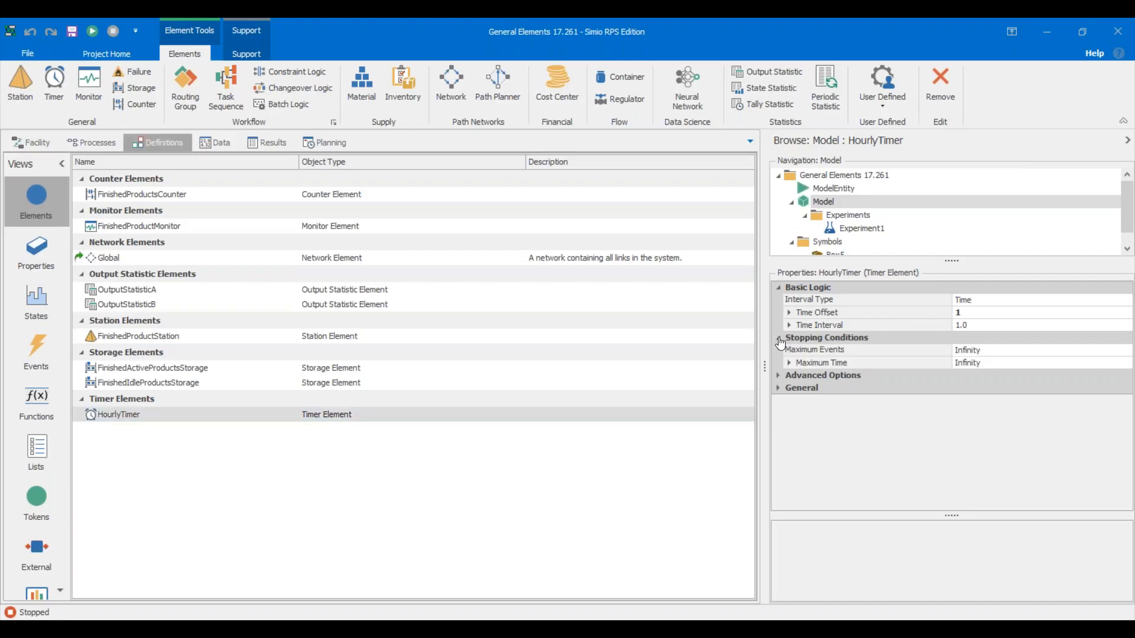
click(780, 376)
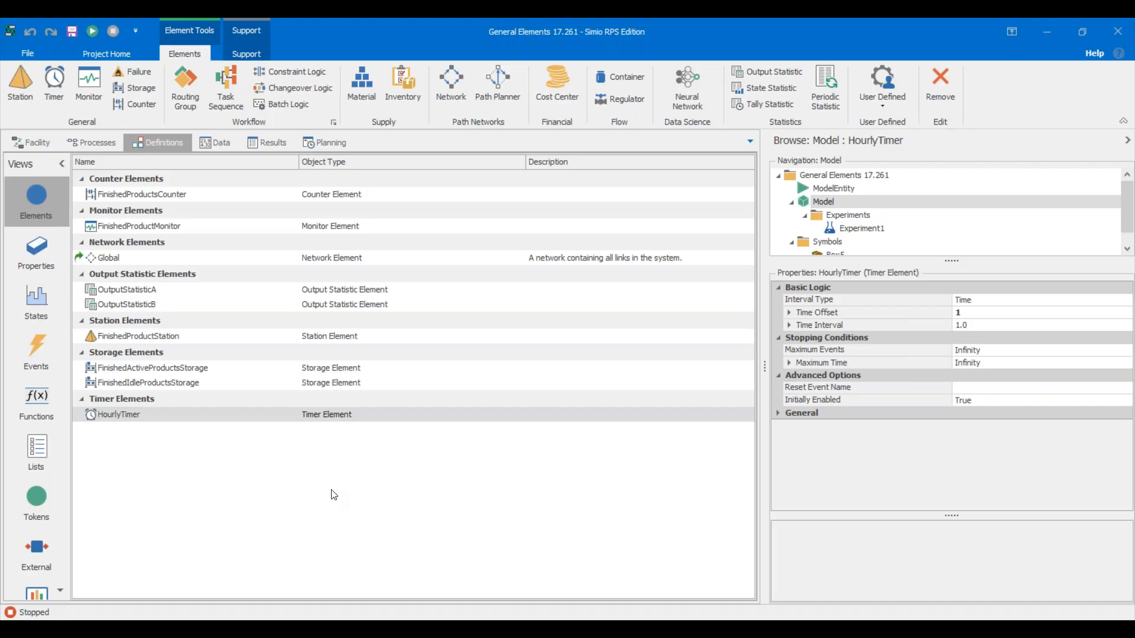
Review HourlyTimer's Maximum Events, Time Offset and time interval, then list the Interval Type choices.
click(1064, 355)
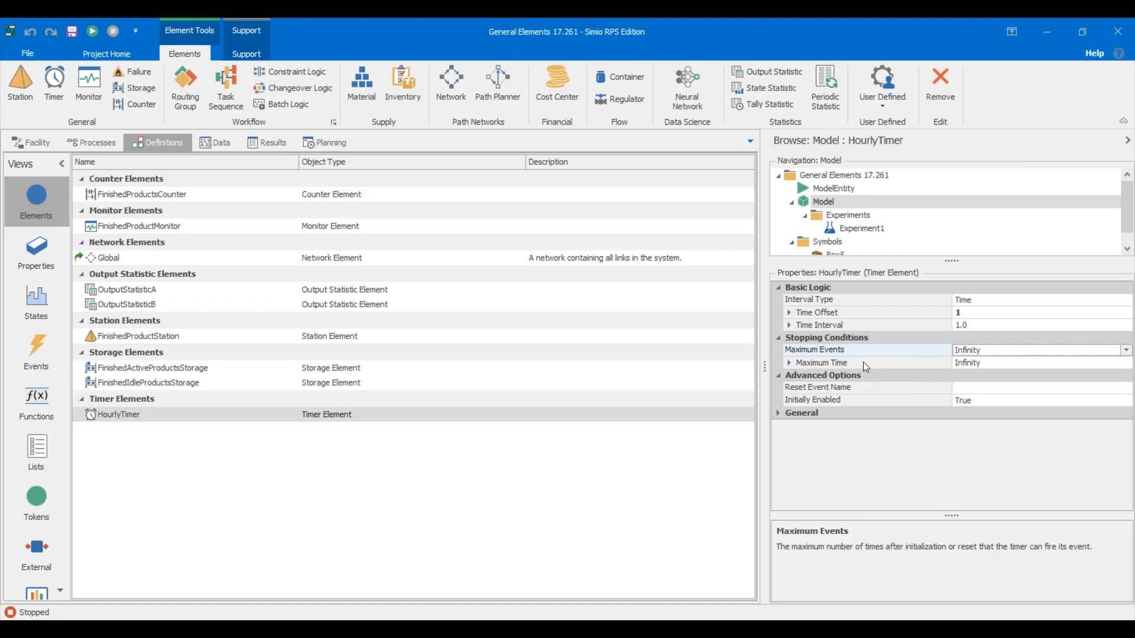
click(871, 314)
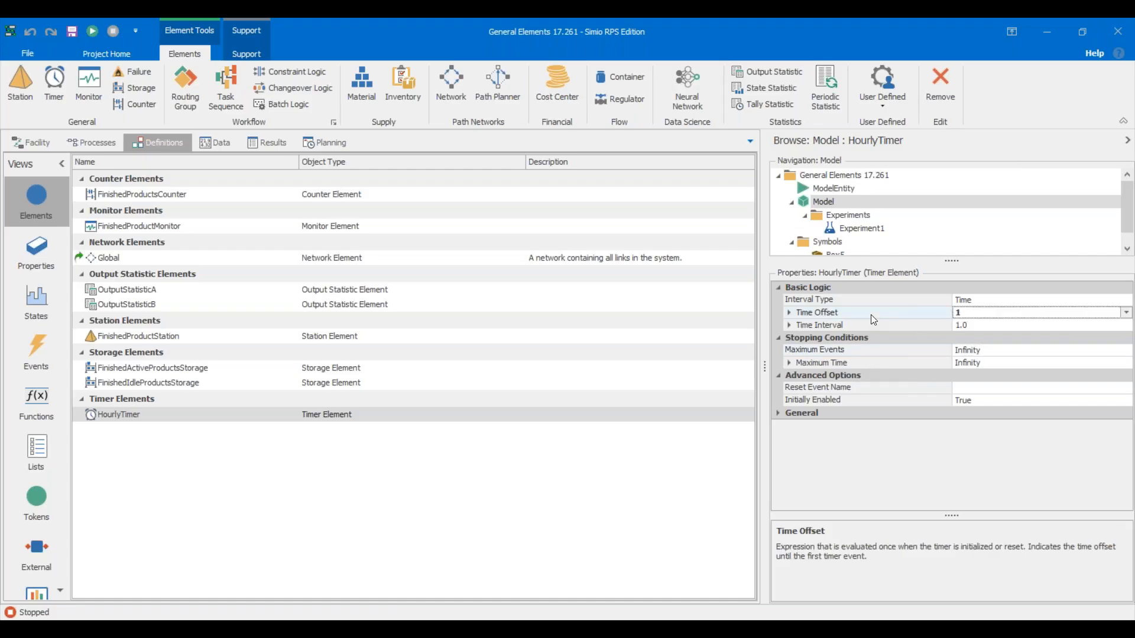
click(868, 325)
click(869, 314)
click(1024, 302)
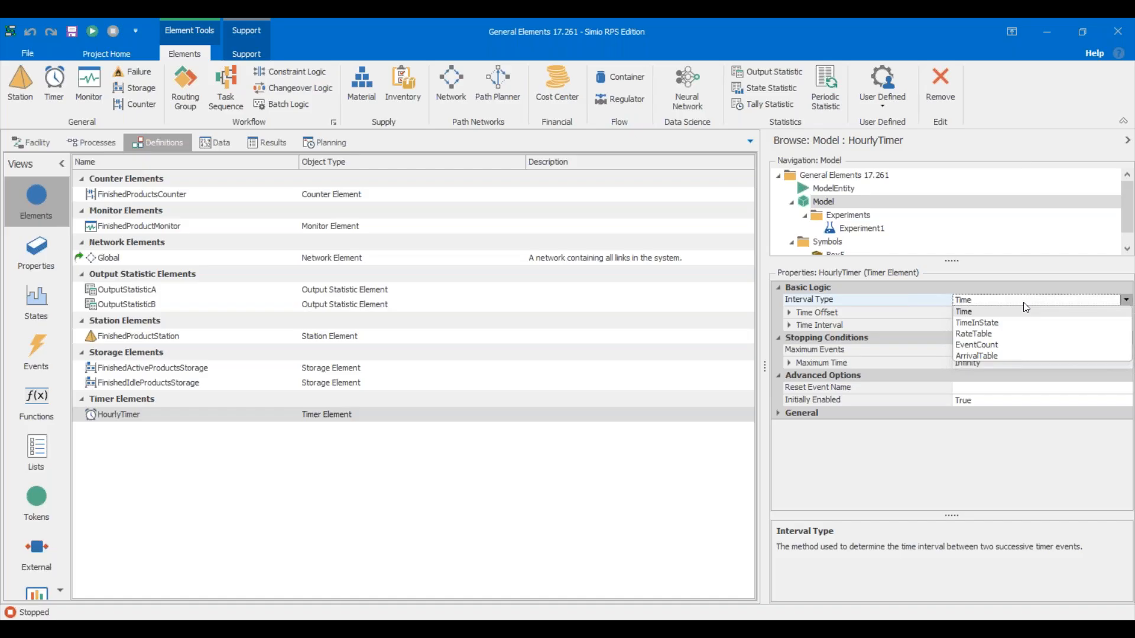
Set HourlyTimer's Interval Type to EventCount, triggered by FinishedProductMonitor.Event with count 1.
click(999, 345)
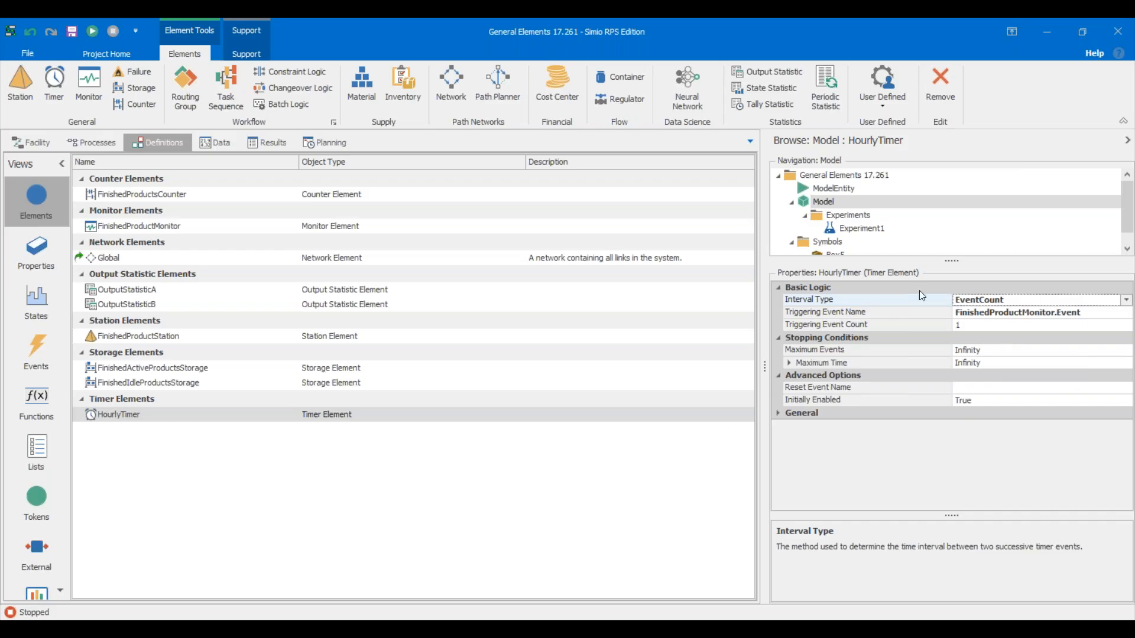
Reset HourlyTimer's Interval Type to Time and return to the model's facility layout.
right_click(930, 301)
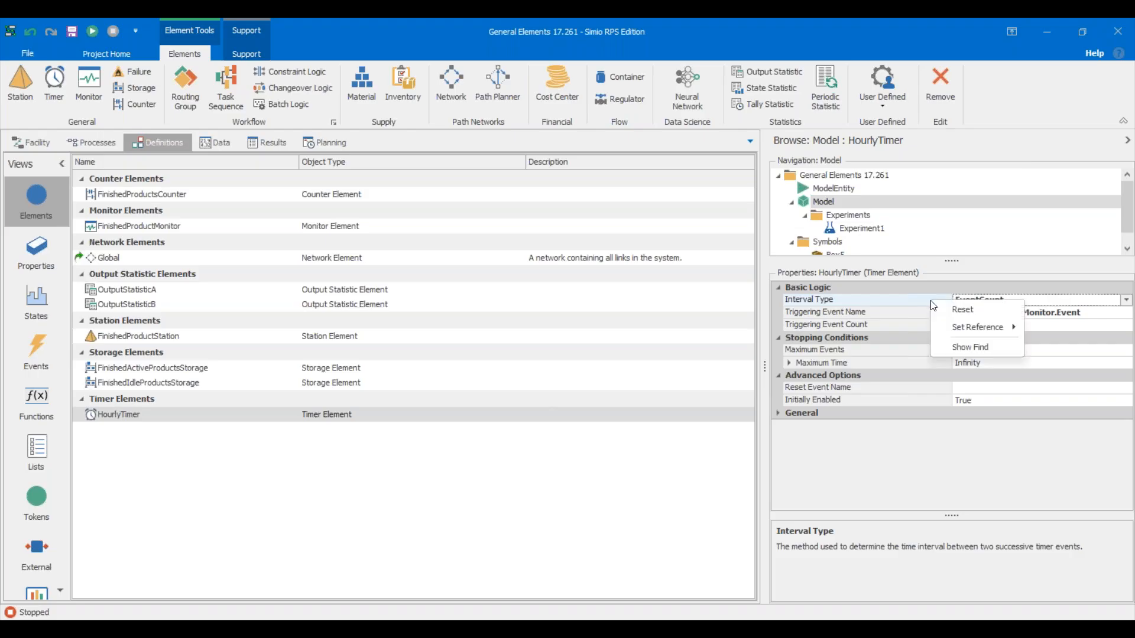
click(965, 307)
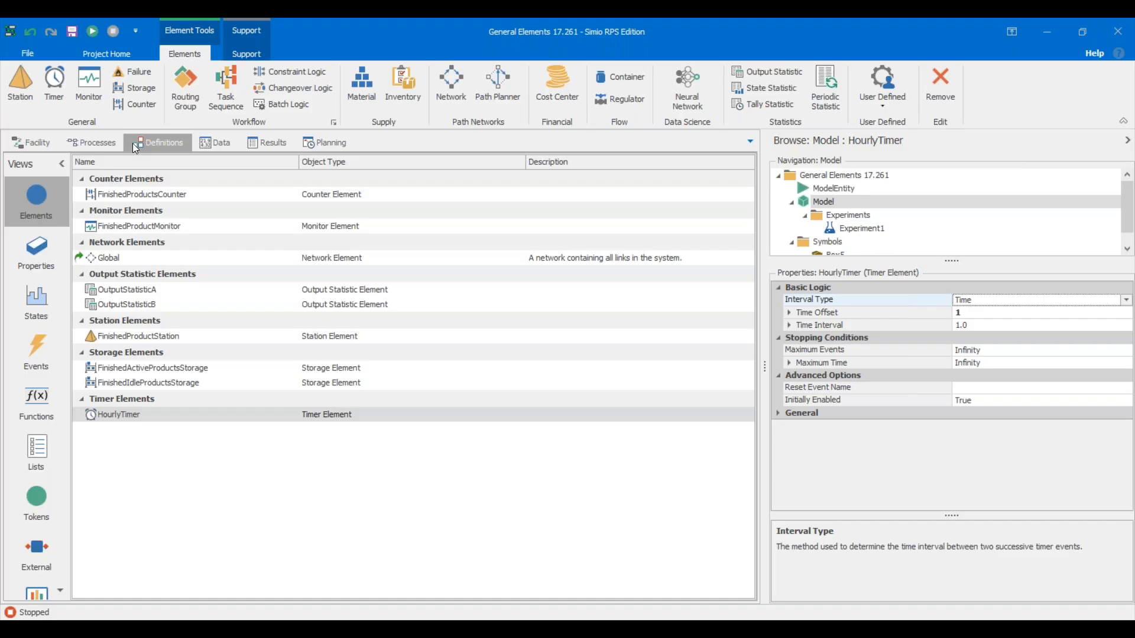
click(51, 138)
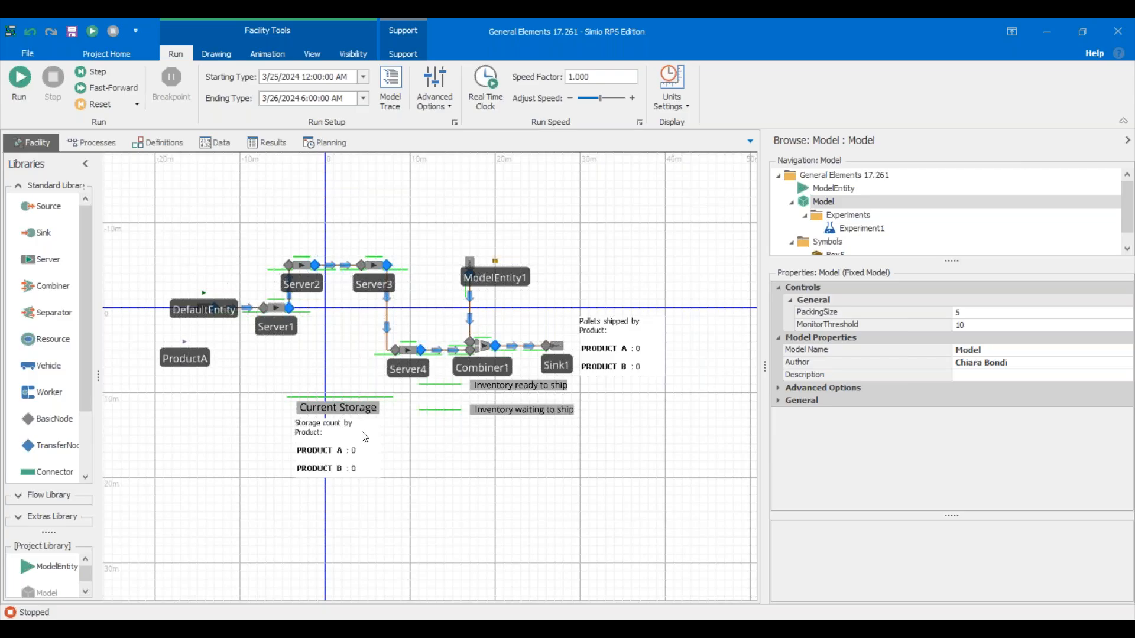
Show FinishedProductsCounter, which counts NumberWaiting on FinishedProductStation.Contents by ModelEntity.EntityType.
click(161, 142)
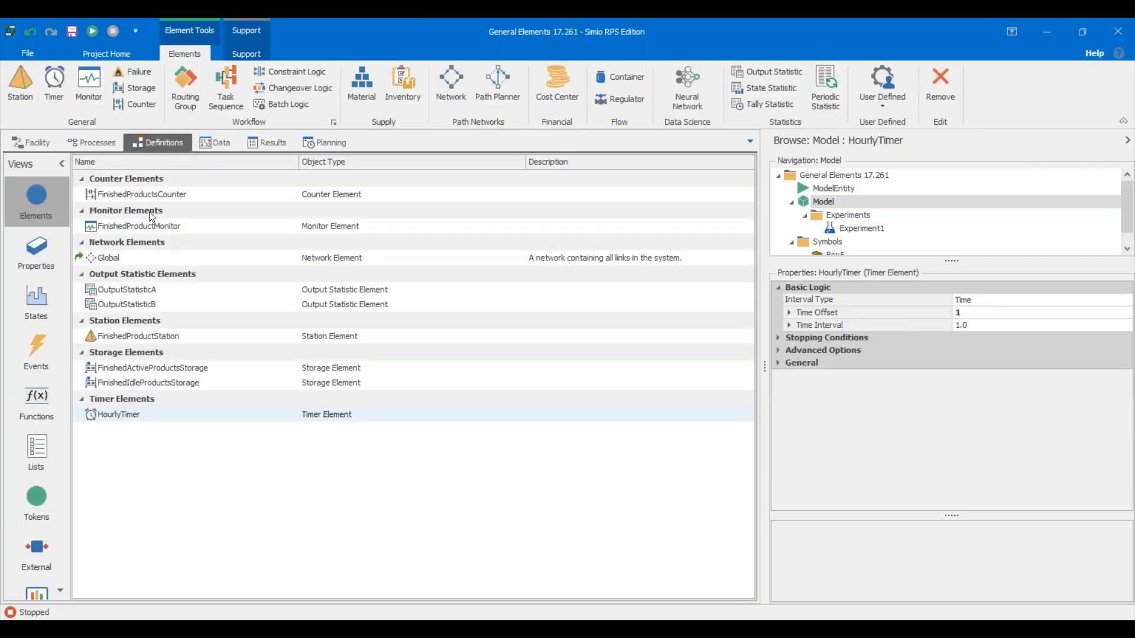
click(143, 196)
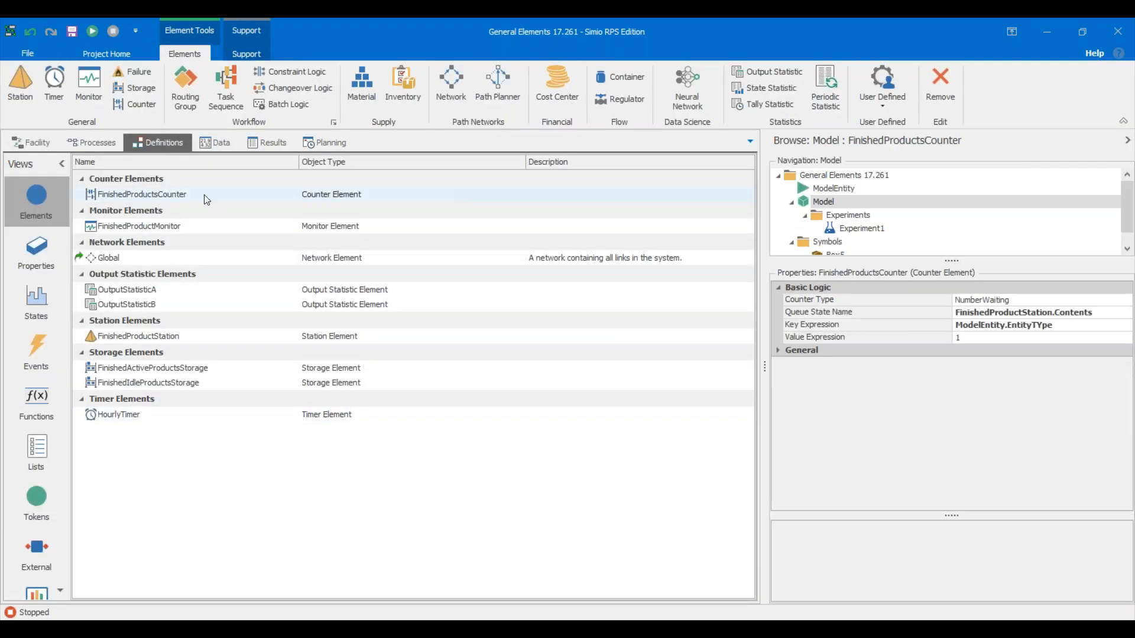
Inspect the counter's ModelEntity.EntityType key expression, then go back to the facility layout.
click(891, 323)
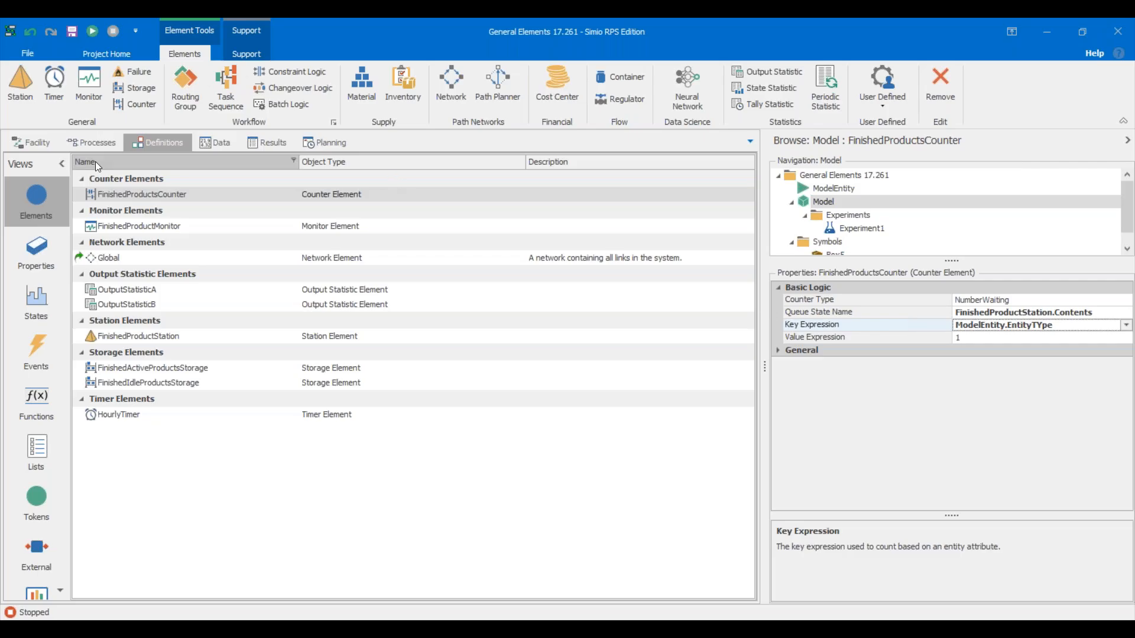
click(33, 142)
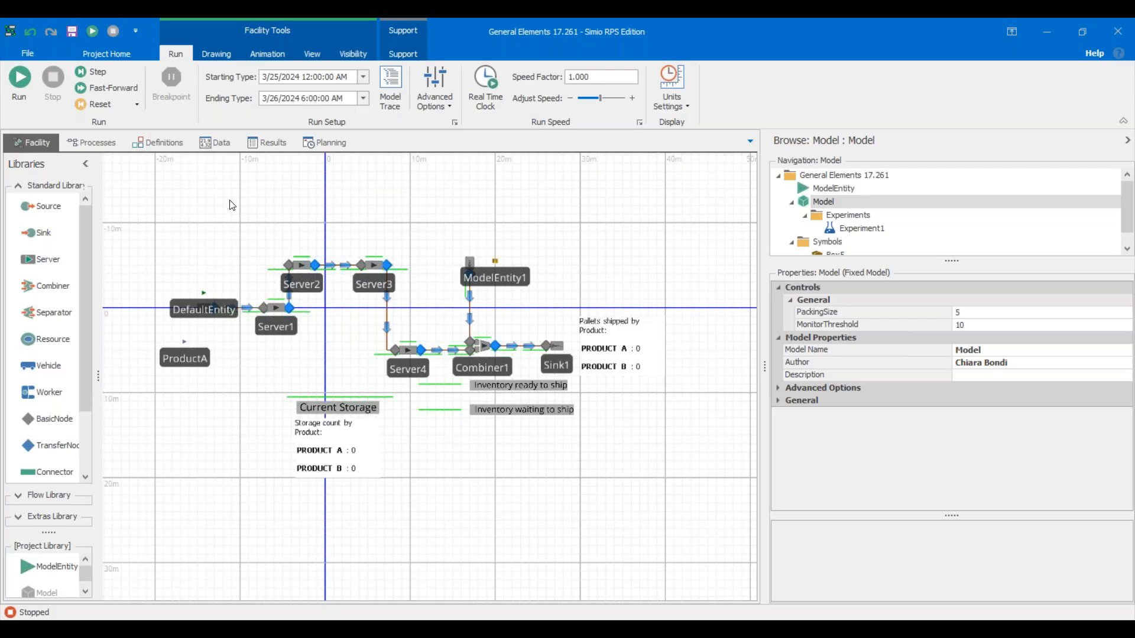
Select the 'Current Storage' status label on the facility canvas to view its properties.
click(167, 143)
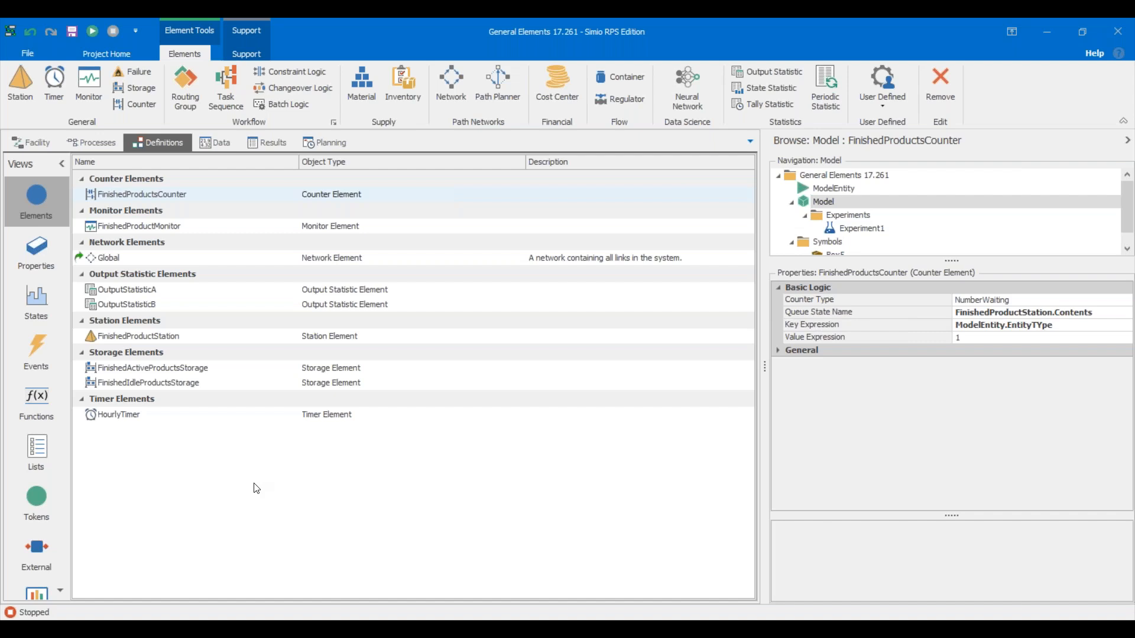
click(40, 145)
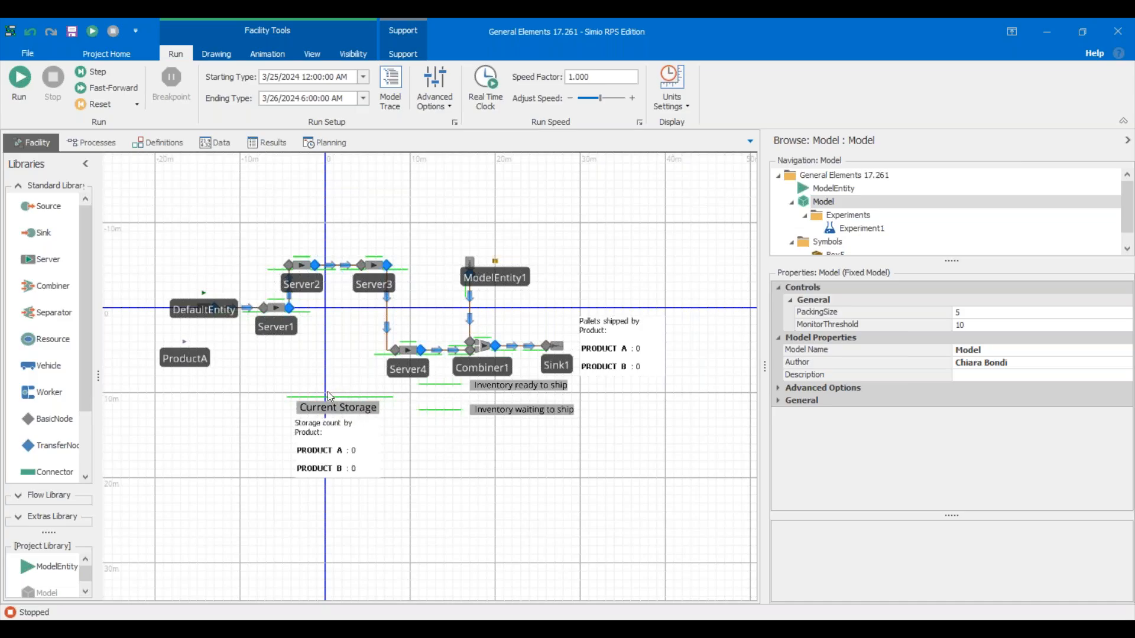
click(362, 412)
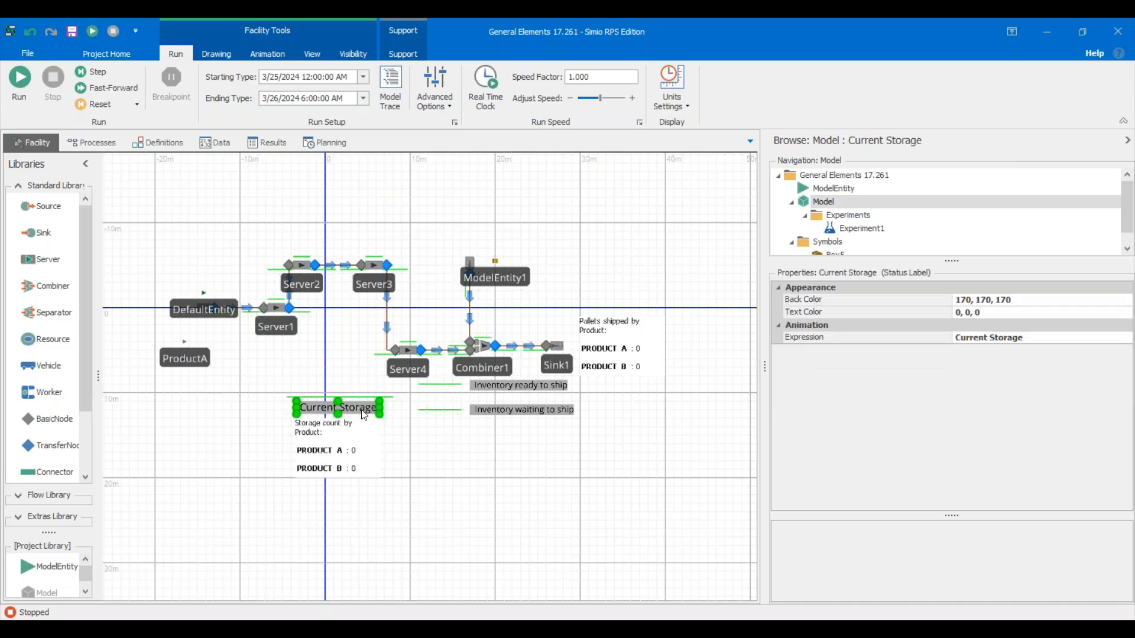
Change the label expression to 'Current Station', then select the Inventory ready to ship queue.
click(995, 339)
text(t)
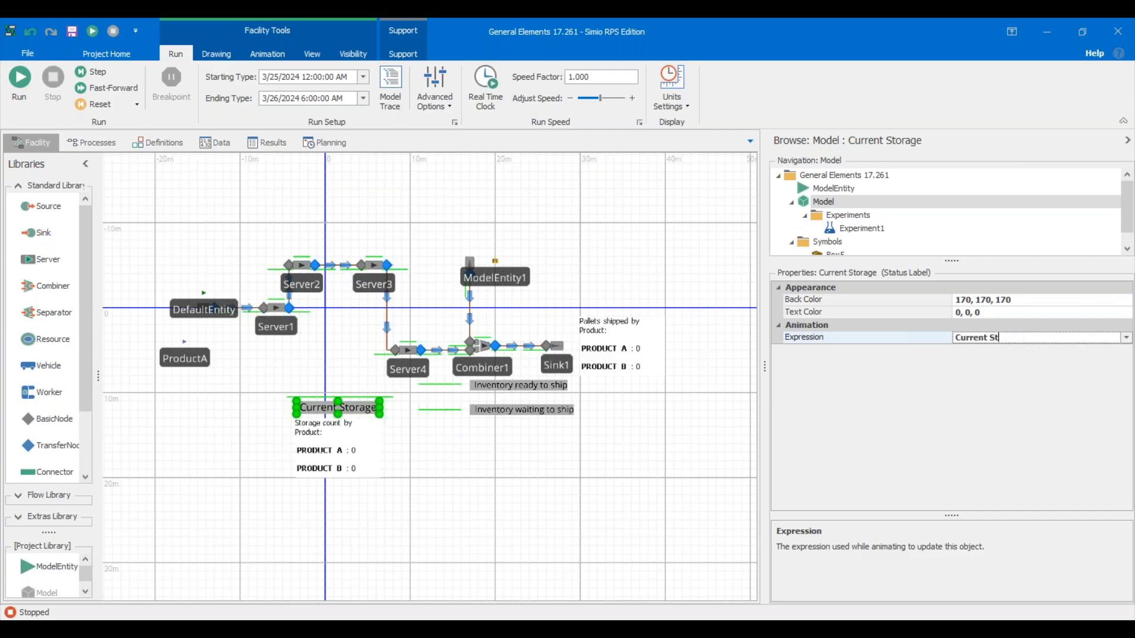
text(ation)
key(Return)
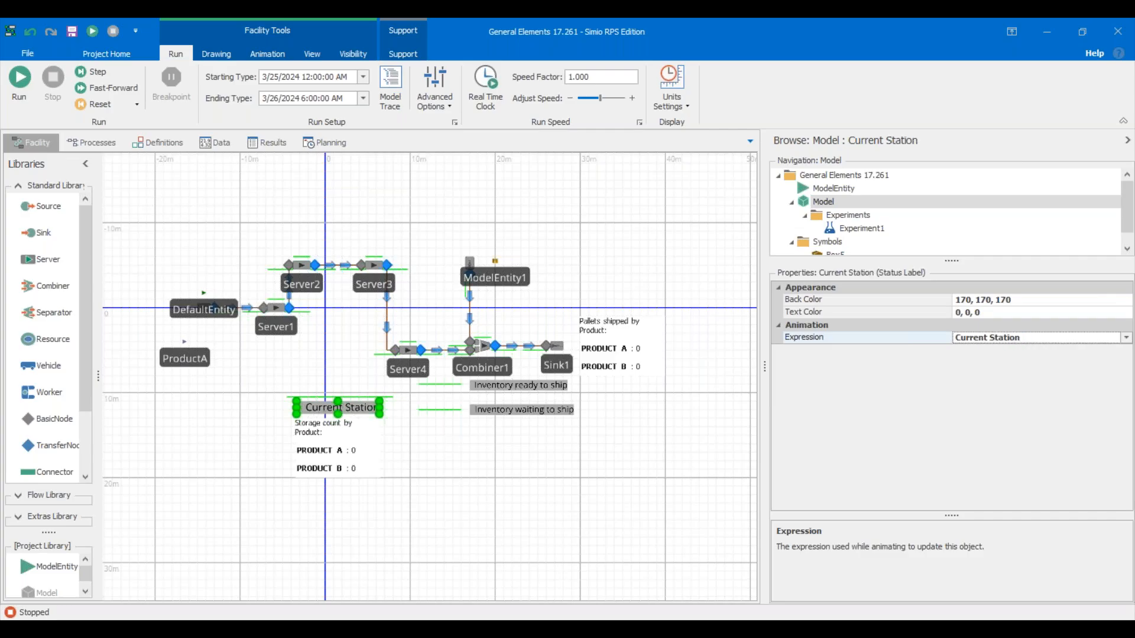
click(508, 456)
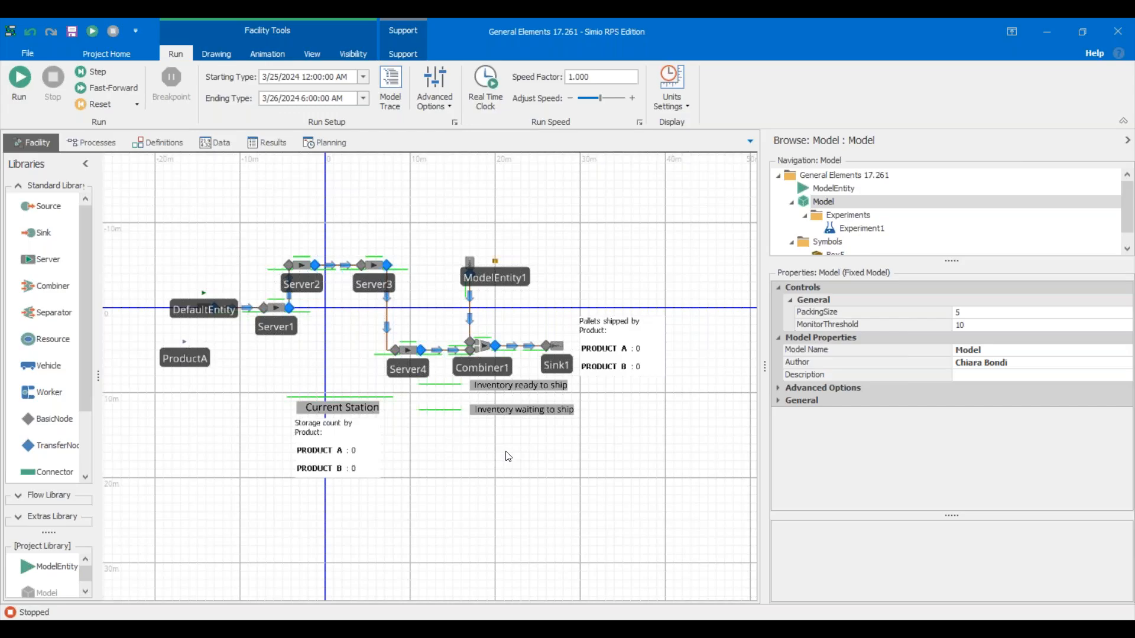
click(451, 386)
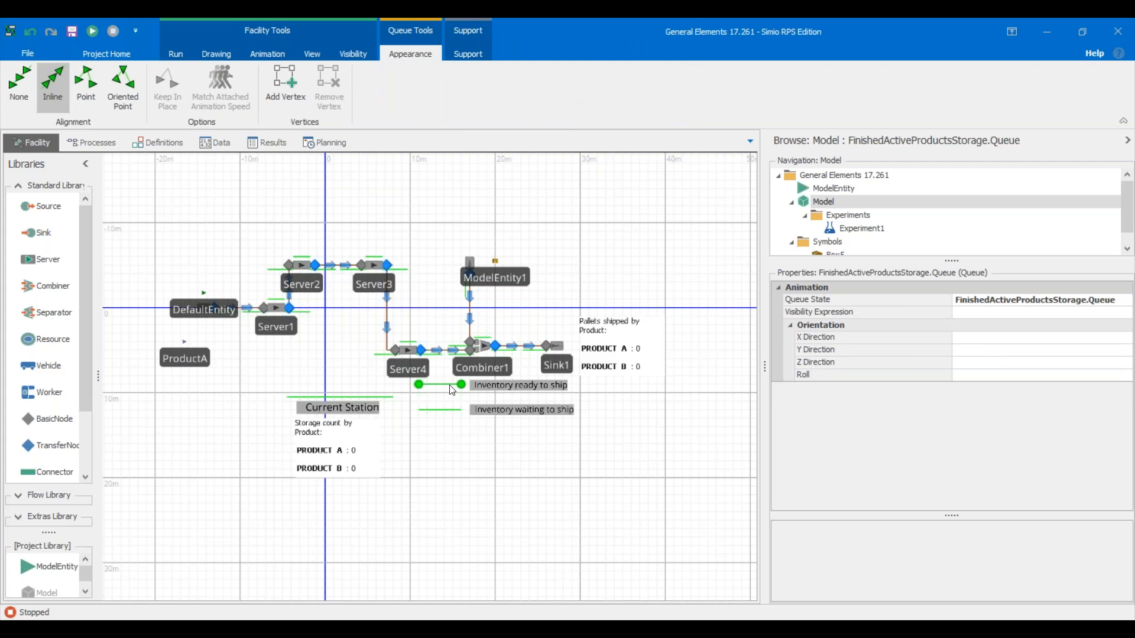
click(434, 483)
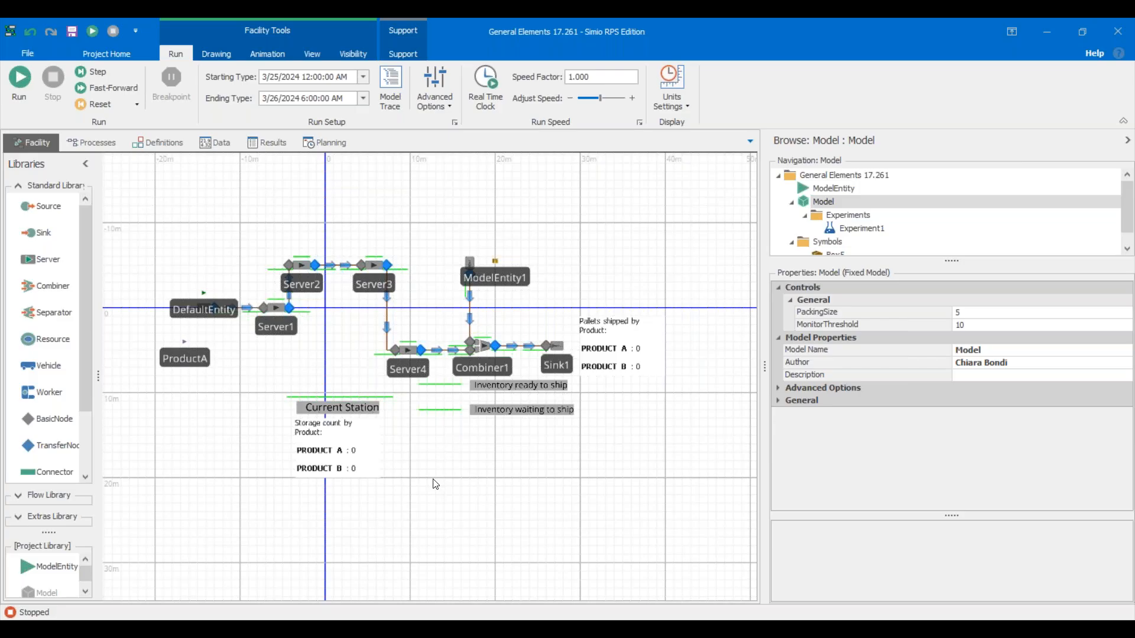
click(437, 385)
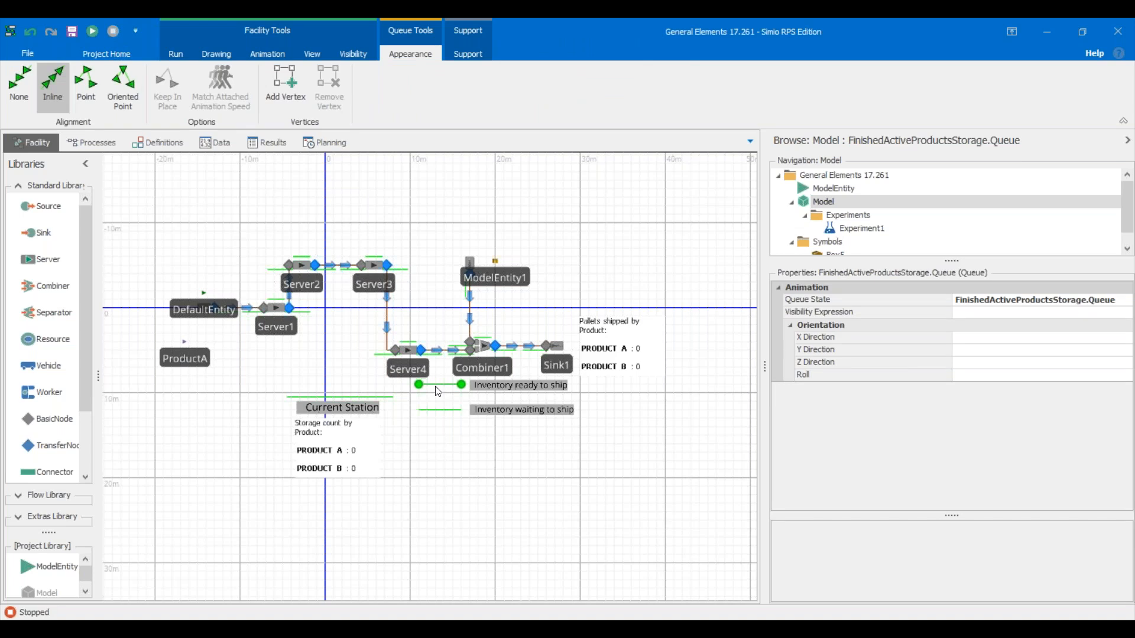
click(440, 445)
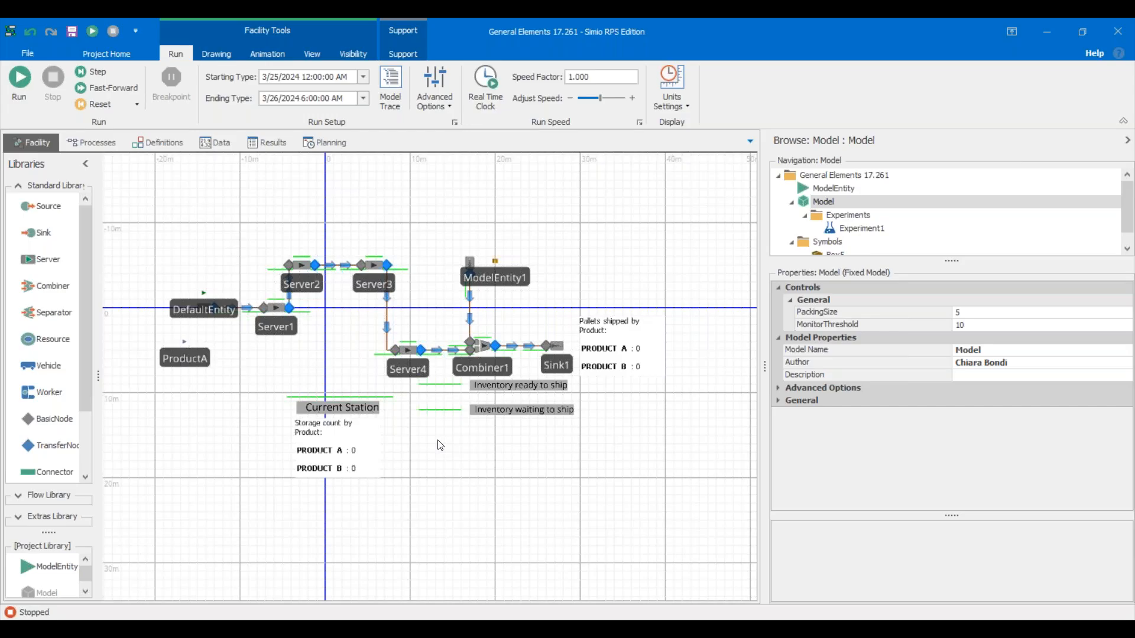
Switch to the Results pivot grid showing Combiner1 statistics, including 50 entered.
click(273, 144)
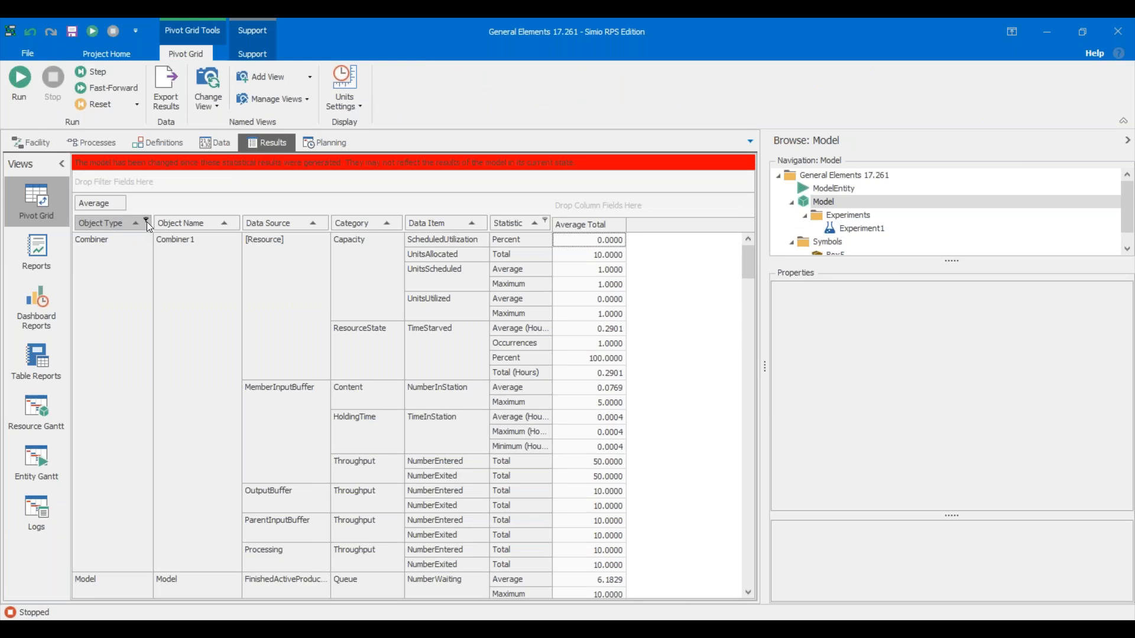
Check the Pivot Grid's Object Type filter, leaving it unchanged, and scroll down the results.
click(146, 222)
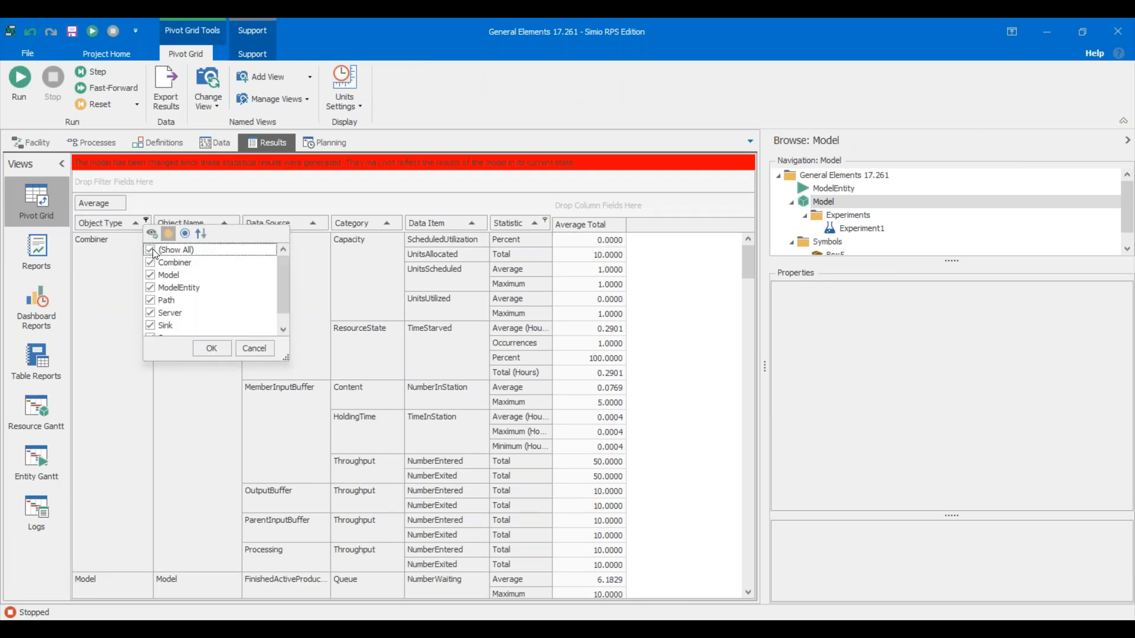
click(93, 426)
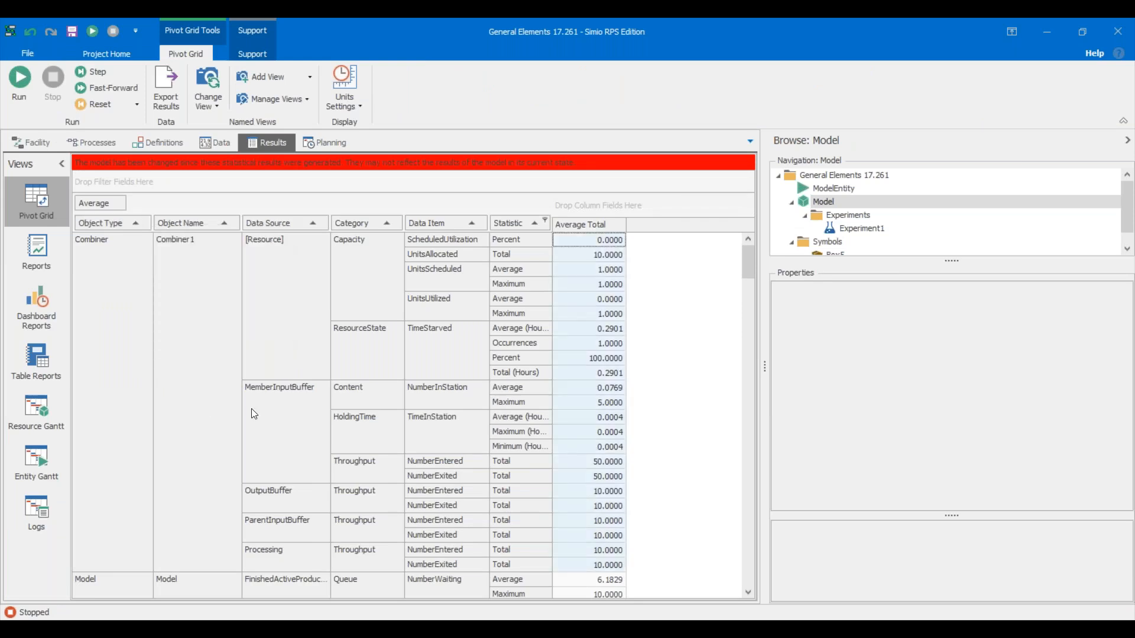
scroll(251, 409, down, 3)
scroll(251, 409, down, 4)
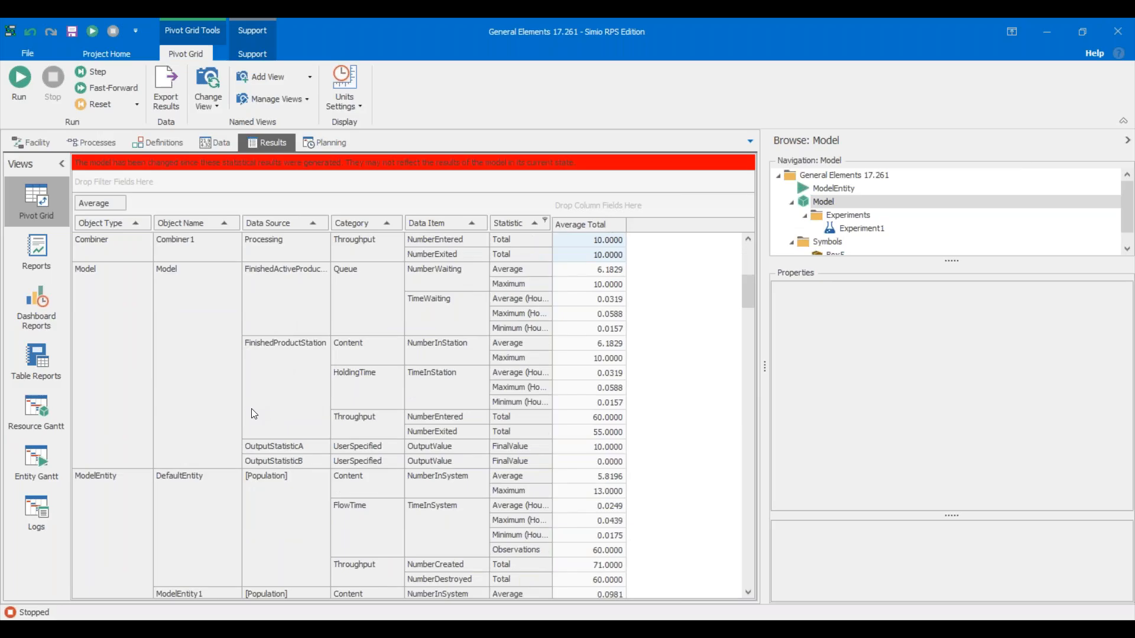
Highlight the FinishedActiveProductsStorage queue and FinishedProductStation statistics, then return to the Facility layout.
click(292, 324)
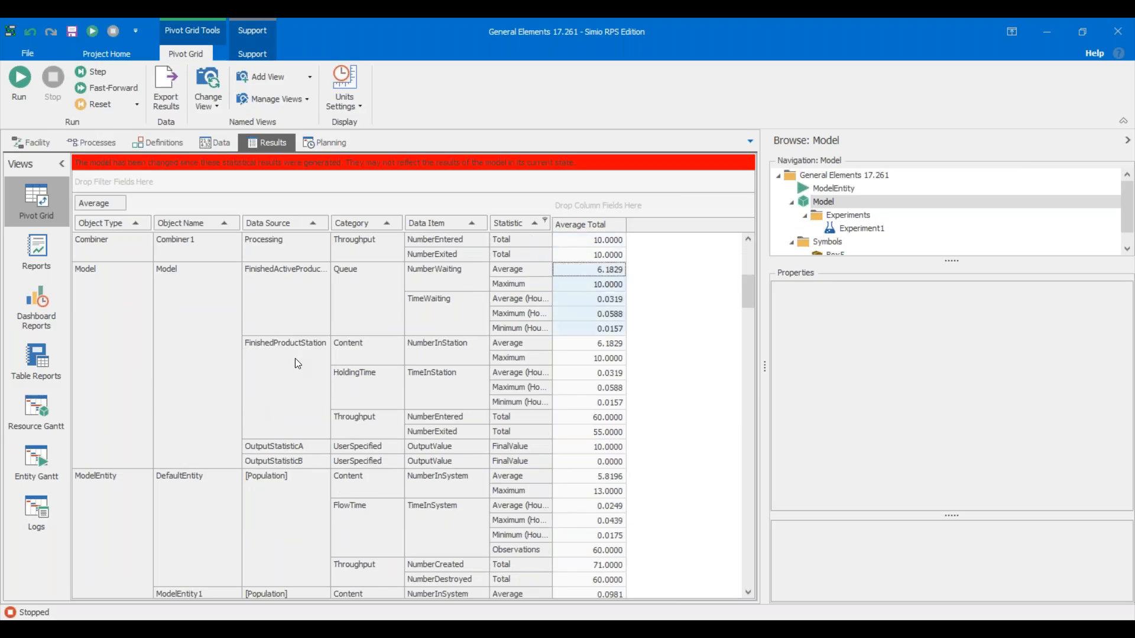
click(298, 368)
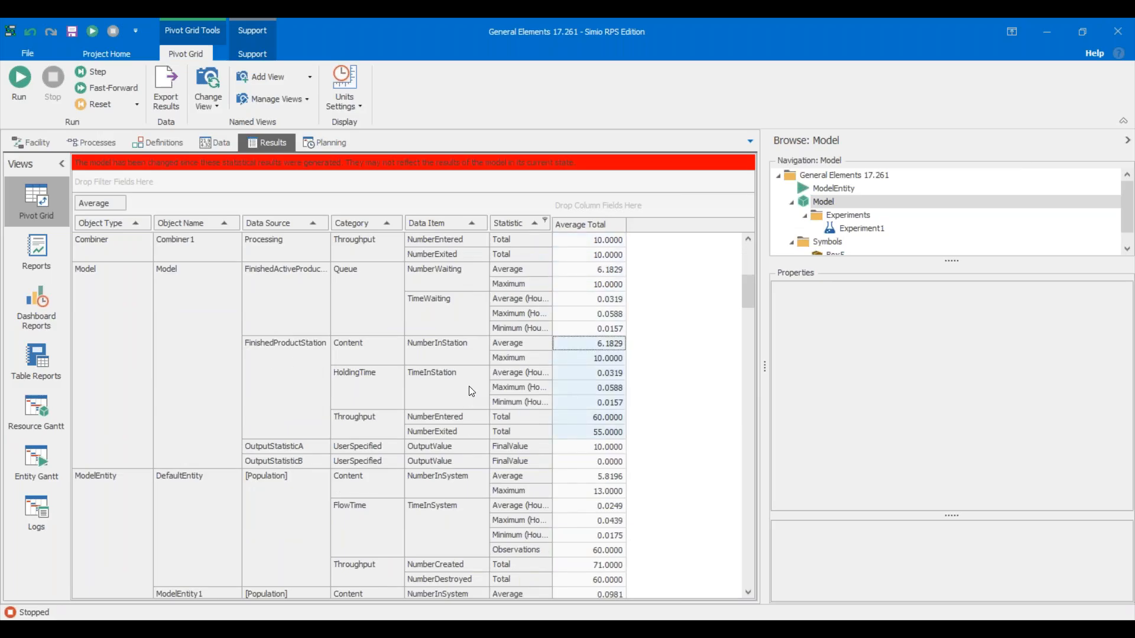
scroll(469, 387, up, 1)
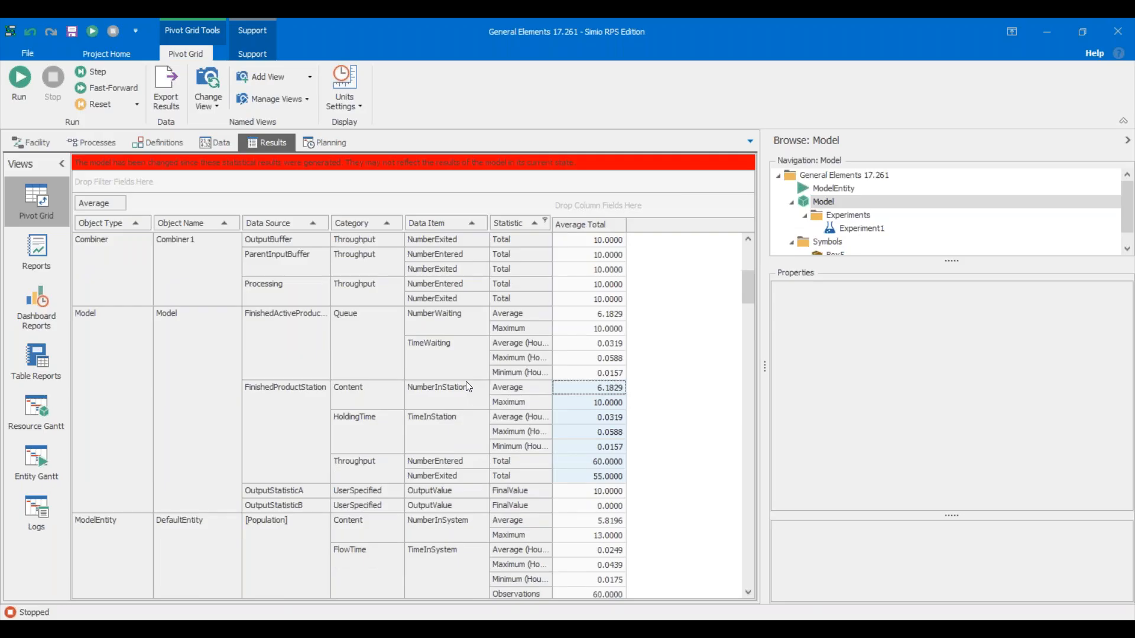
scroll(466, 384, up, 6)
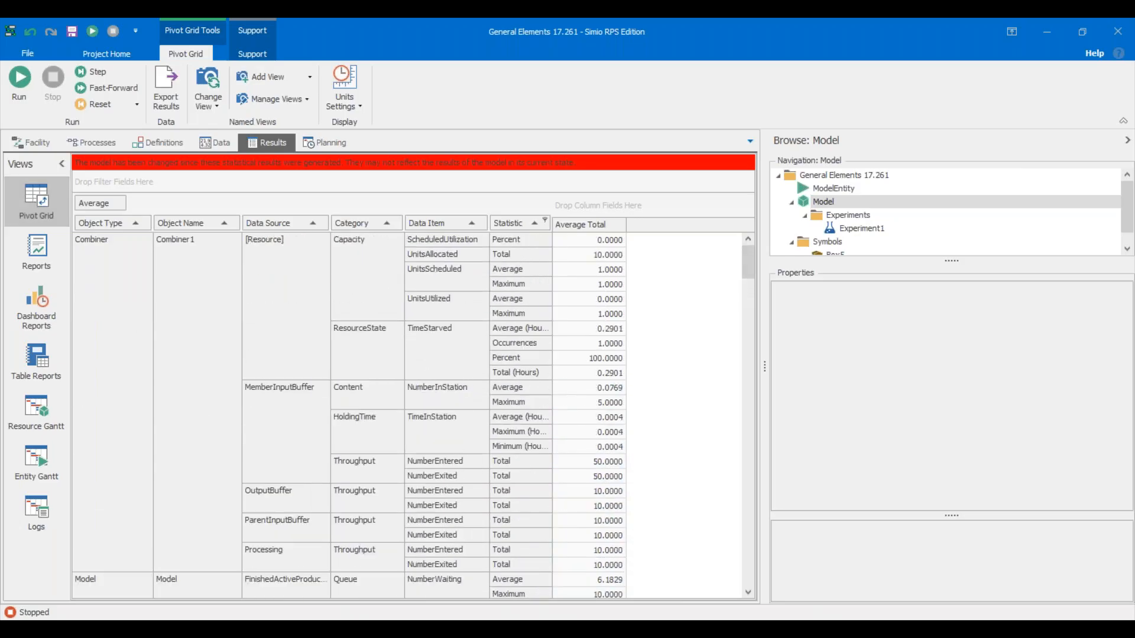
click(46, 141)
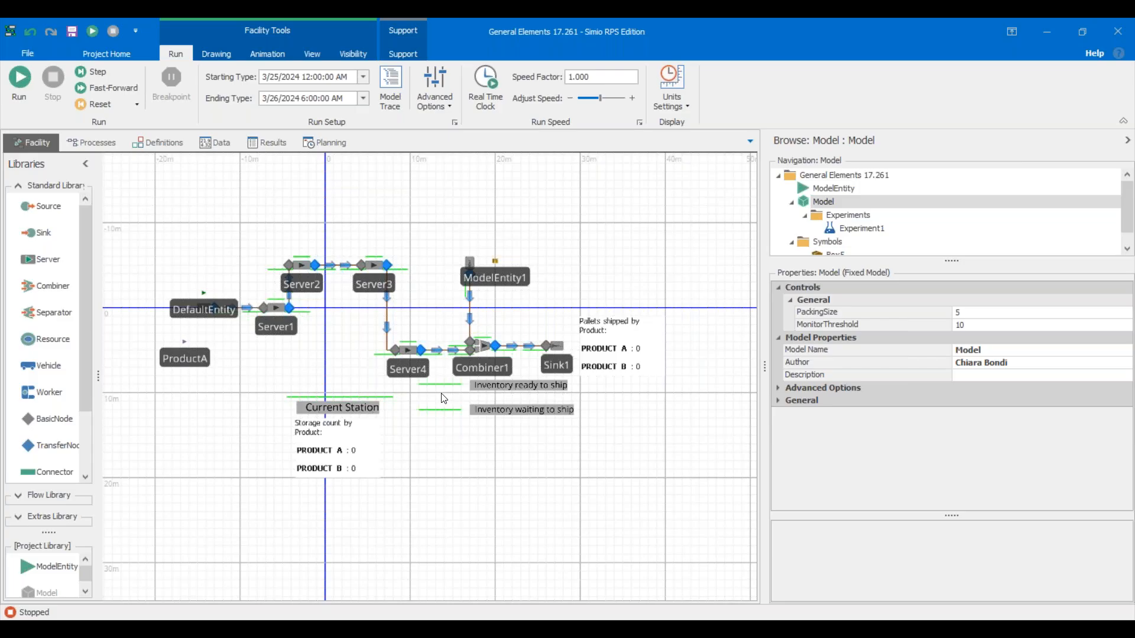
click(441, 386)
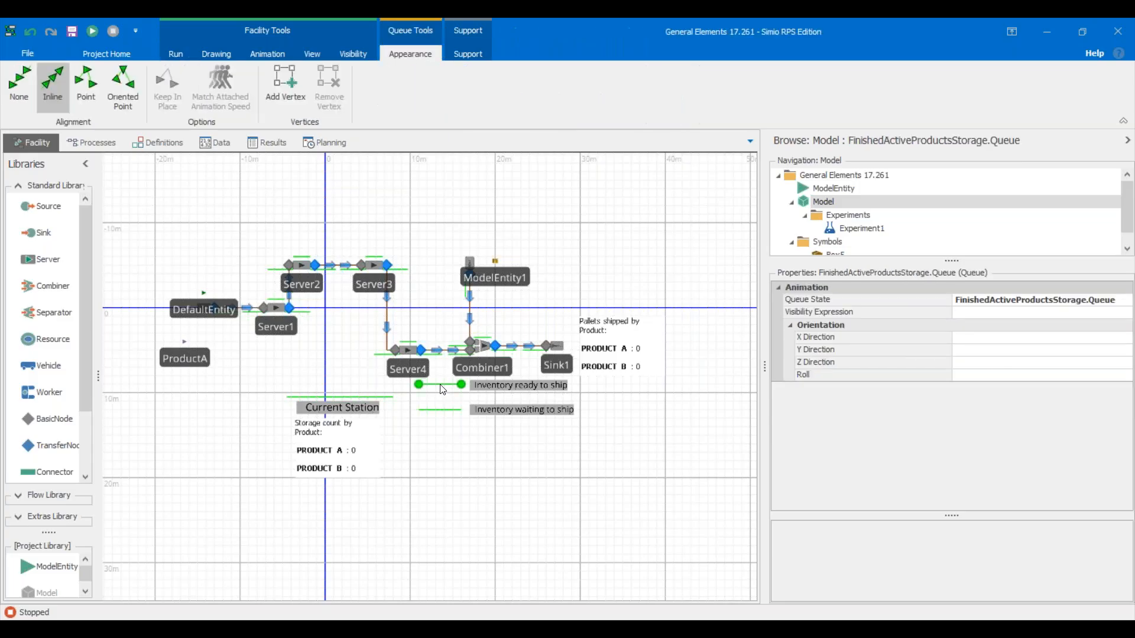
click(410, 364)
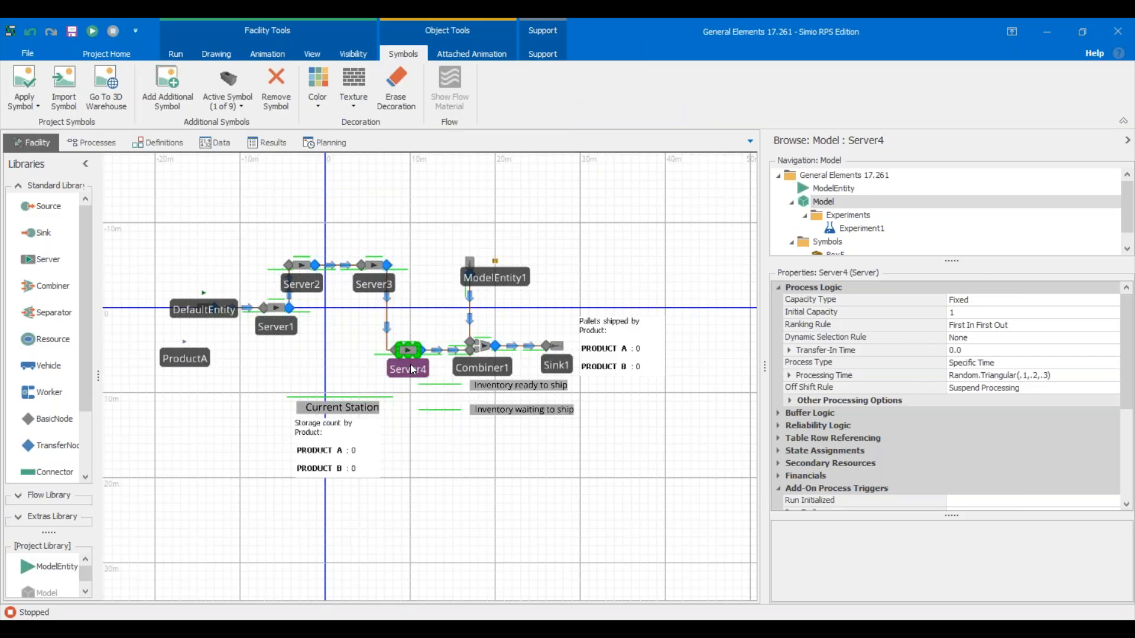
click(433, 456)
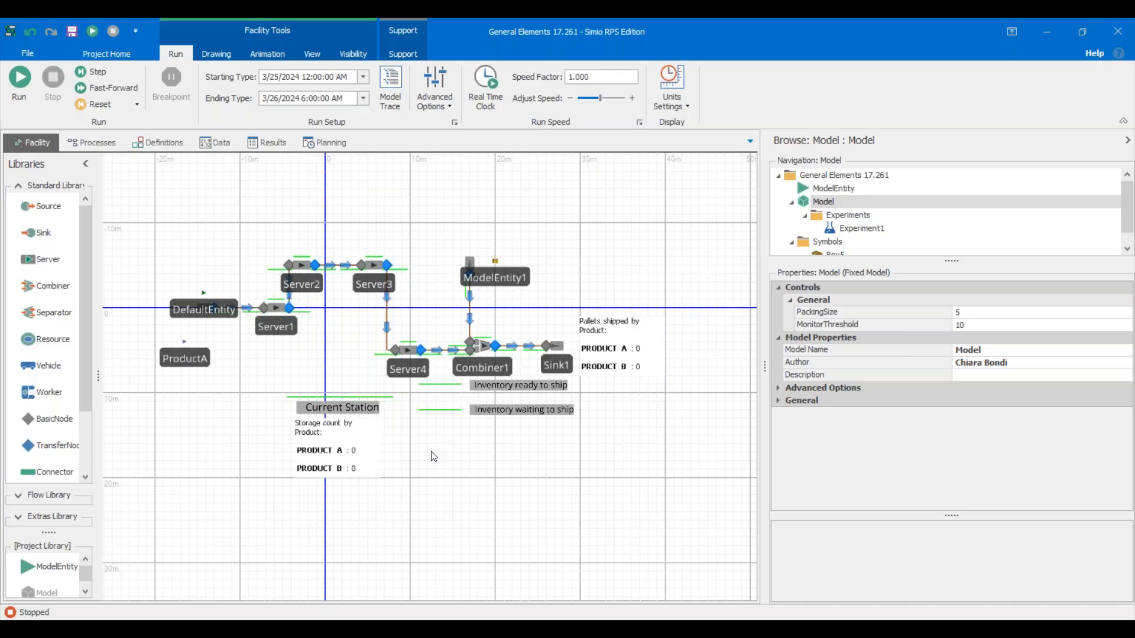
Select the 'Inventory ready to ship' queue line to show its FinishedActiveProductsStorage.Queue properties.
click(451, 386)
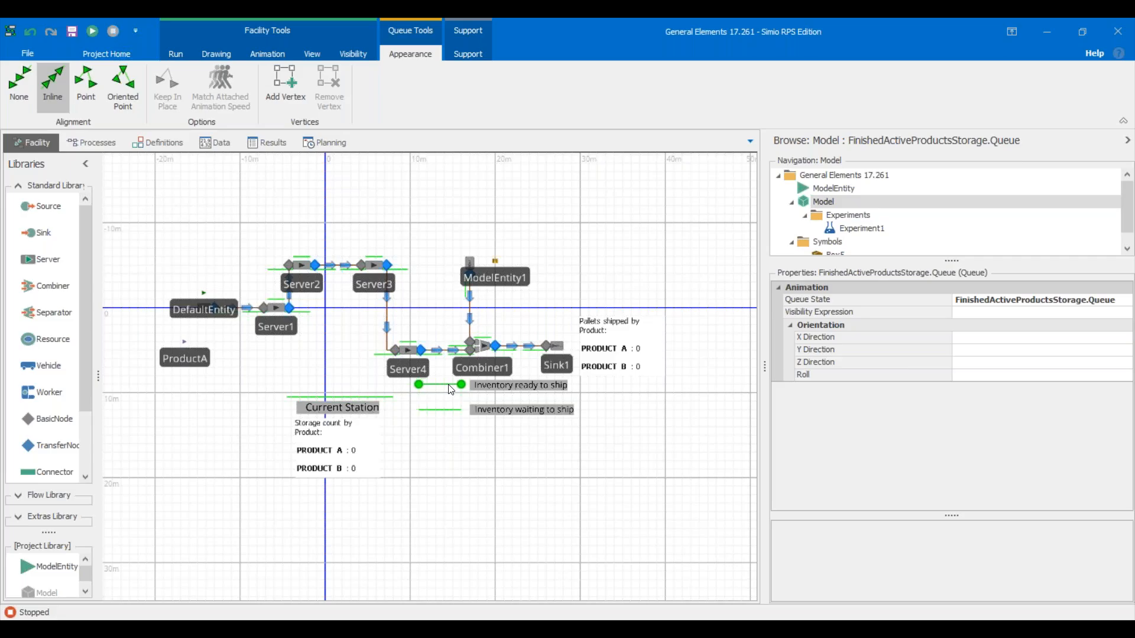
click(440, 456)
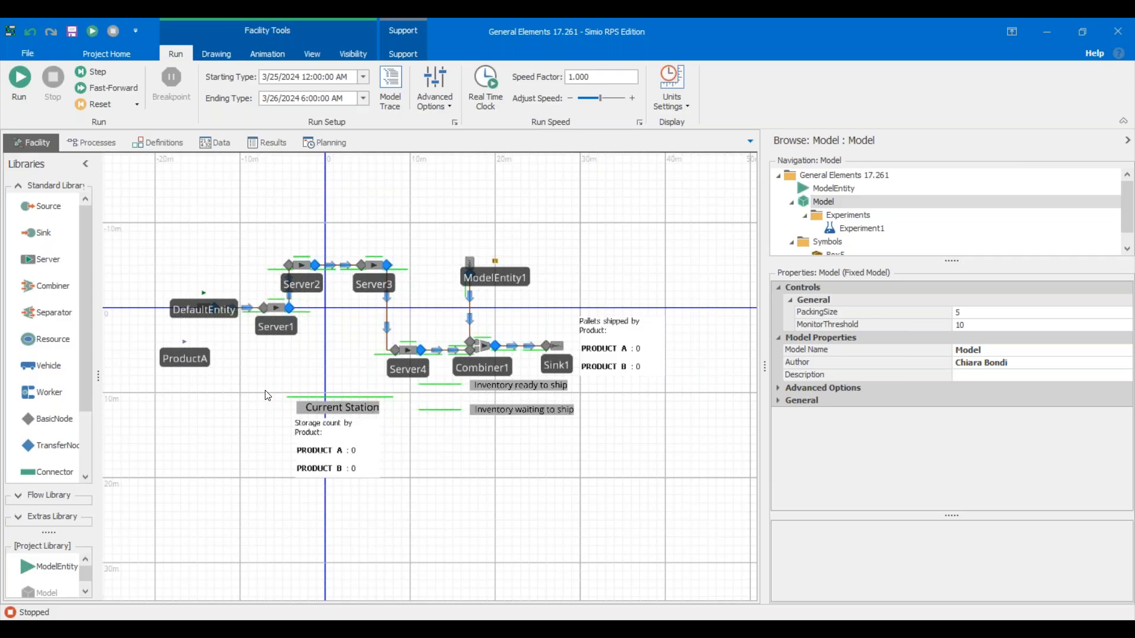
click(441, 386)
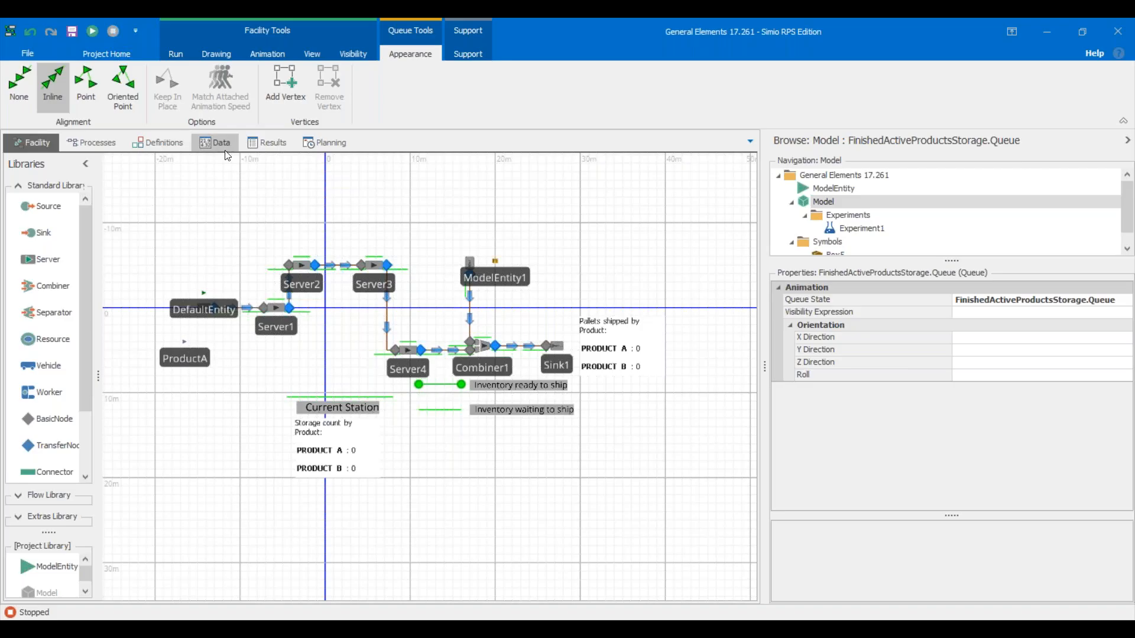
click(286, 147)
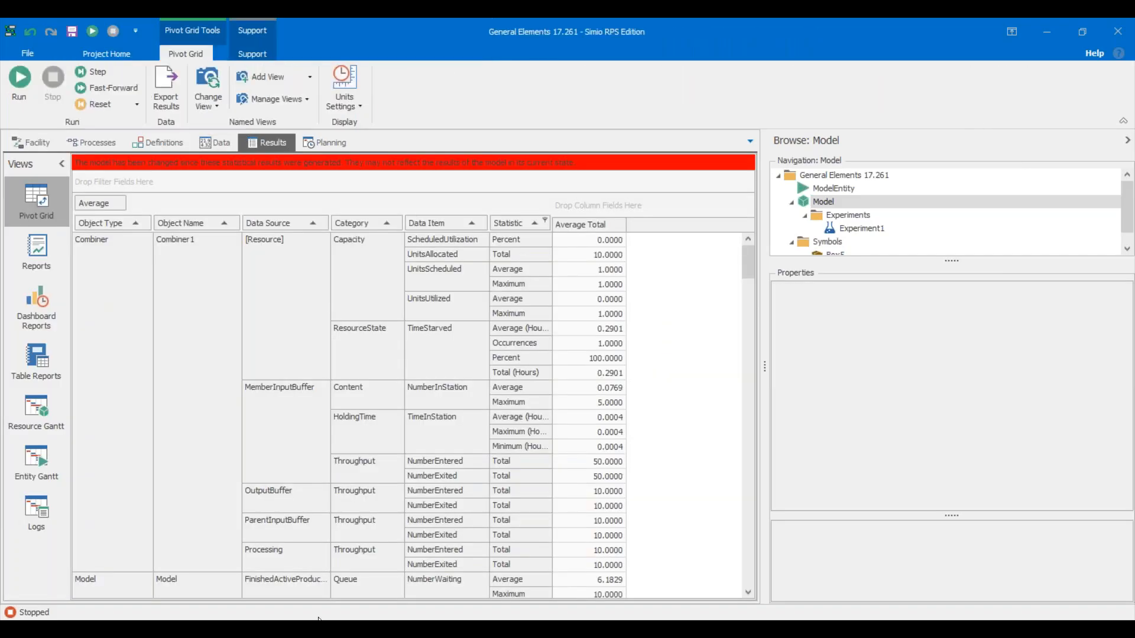
scroll(338, 544, down, 3)
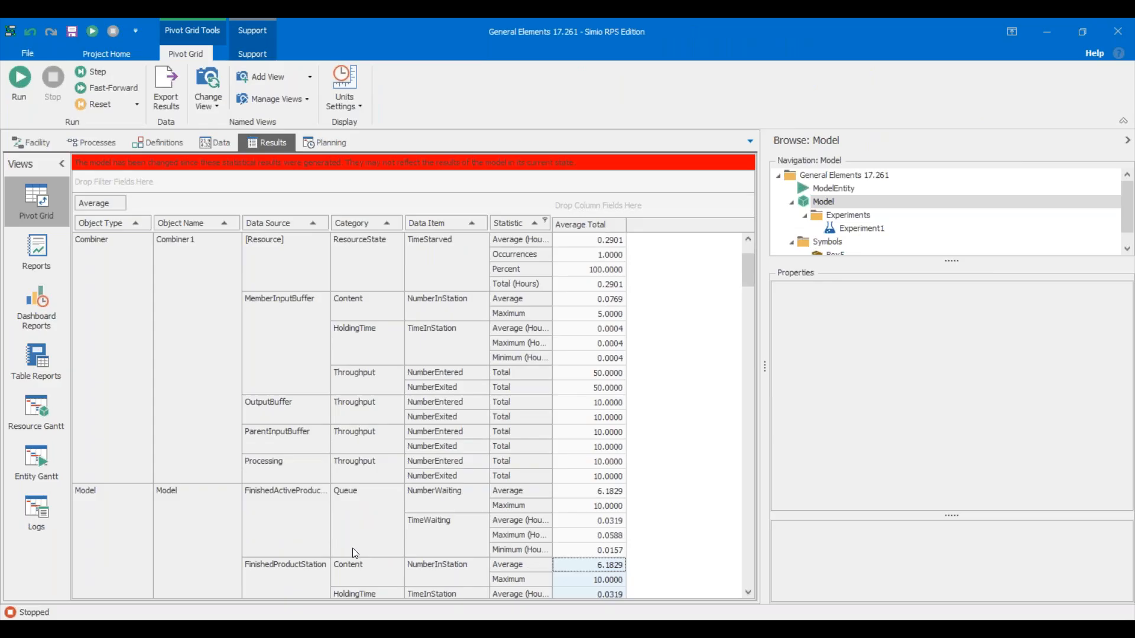
scroll(354, 553, down, 3)
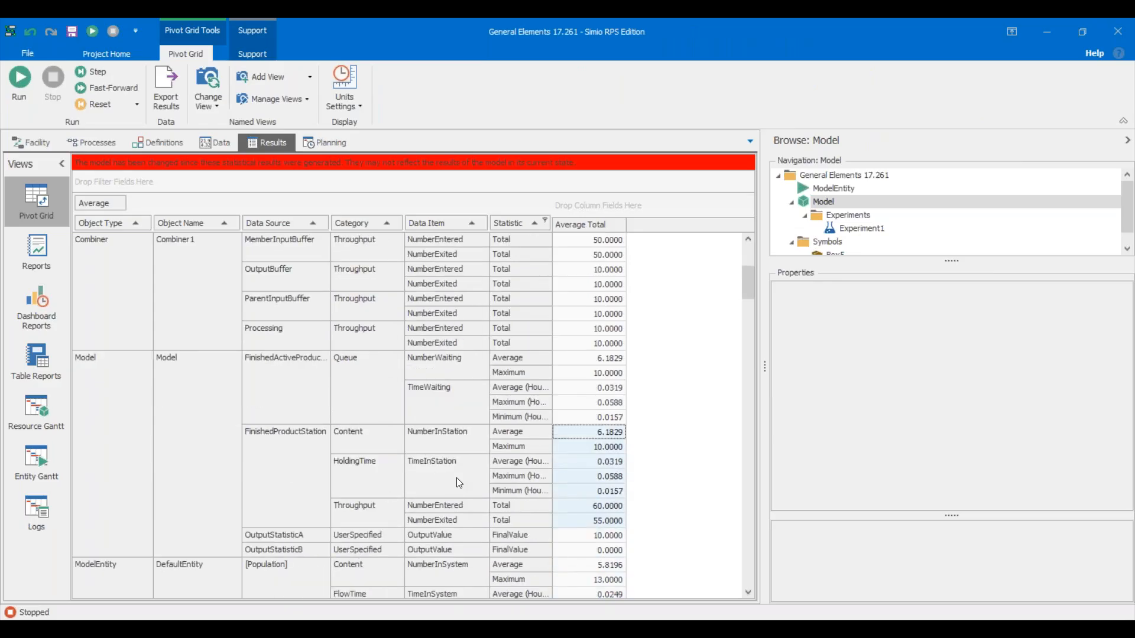
click(307, 385)
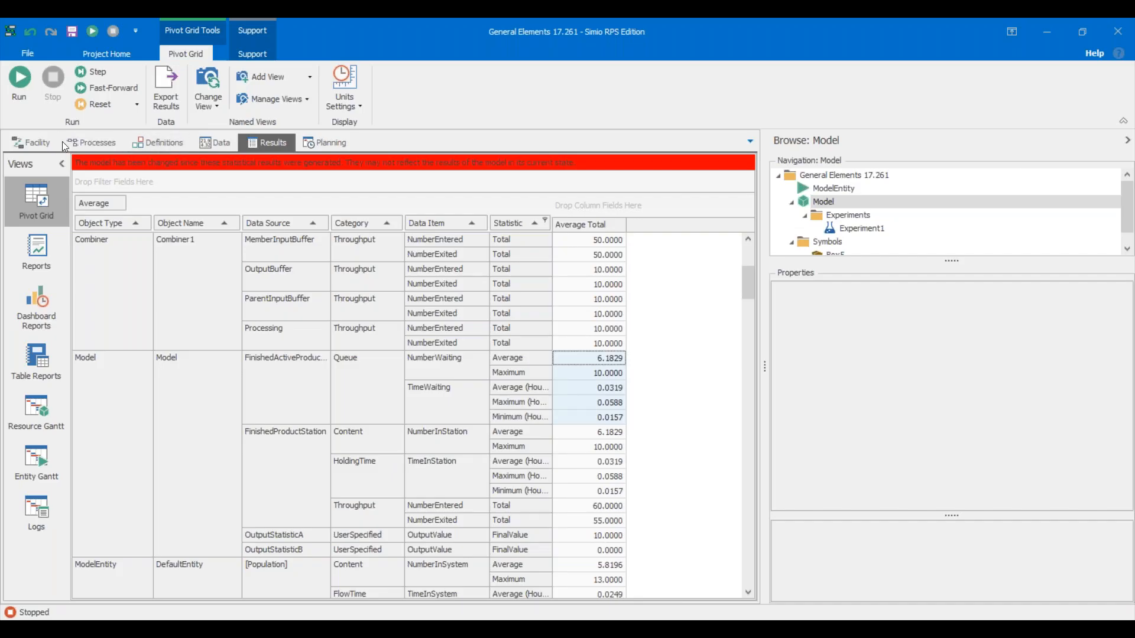
click(35, 143)
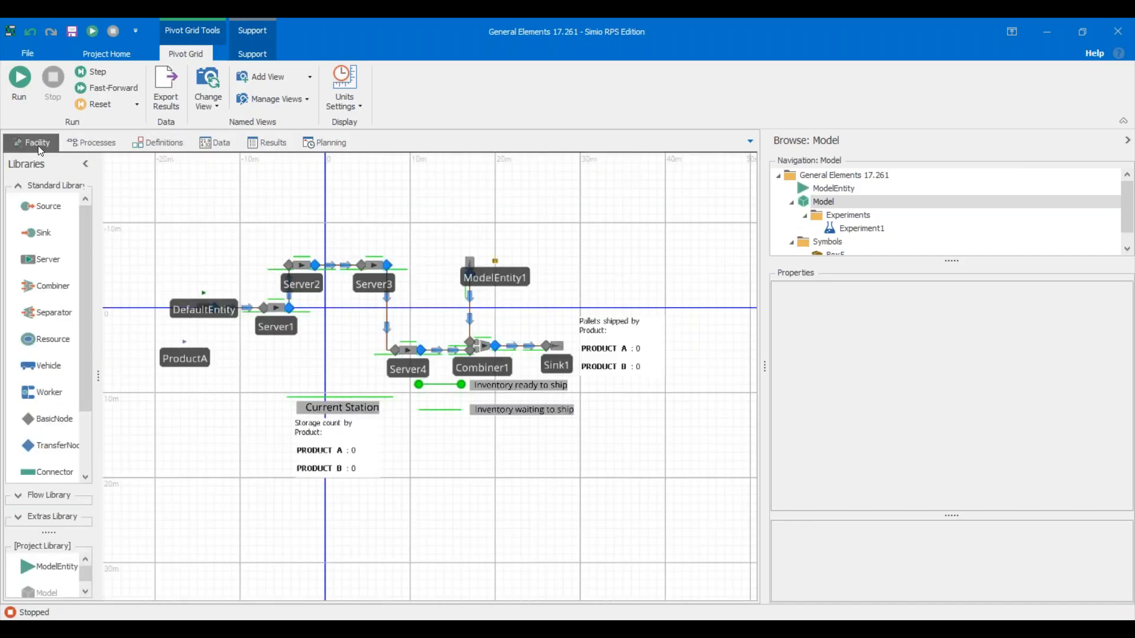
click(472, 471)
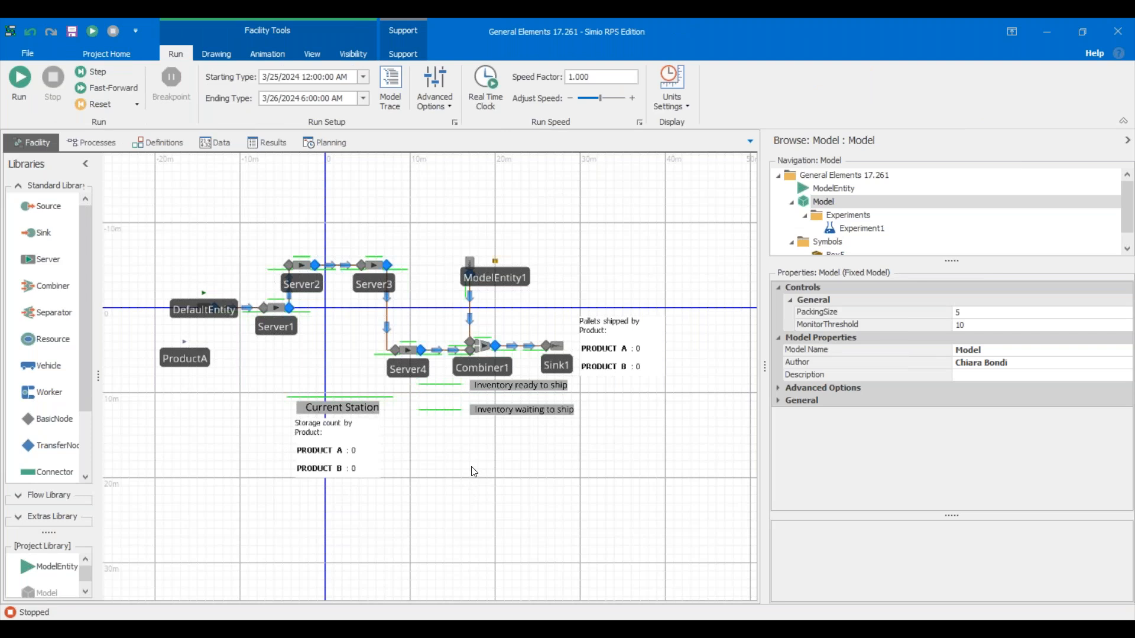